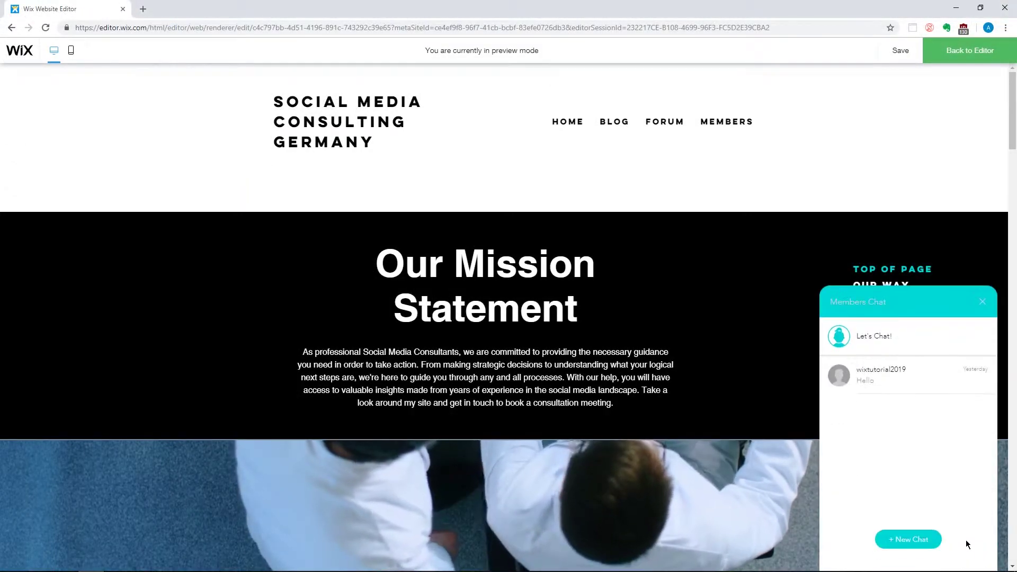
Send a Hello message in the previewed Members Chat's Let's Chat conversation.
click(880, 347)
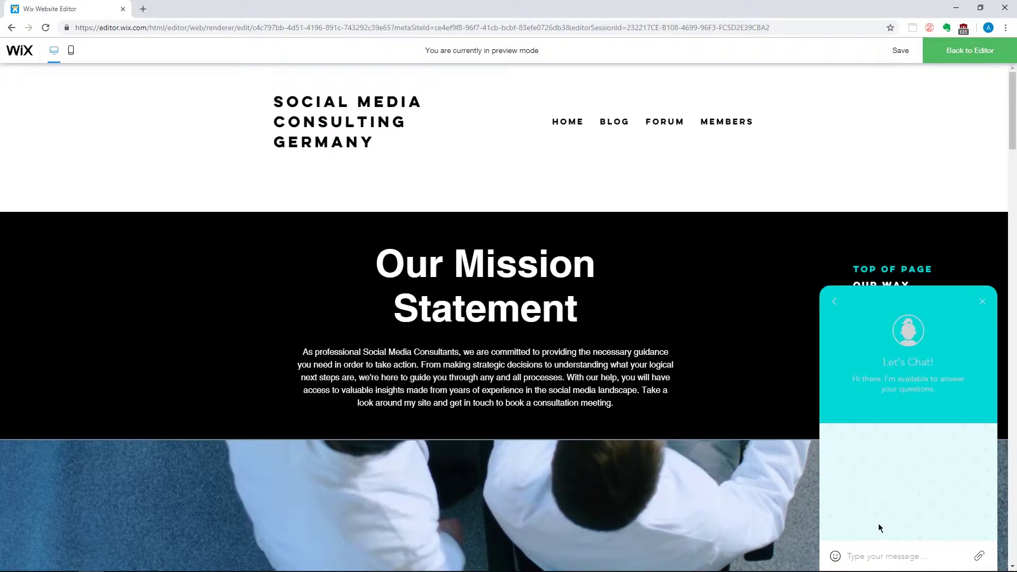
text(Hello)
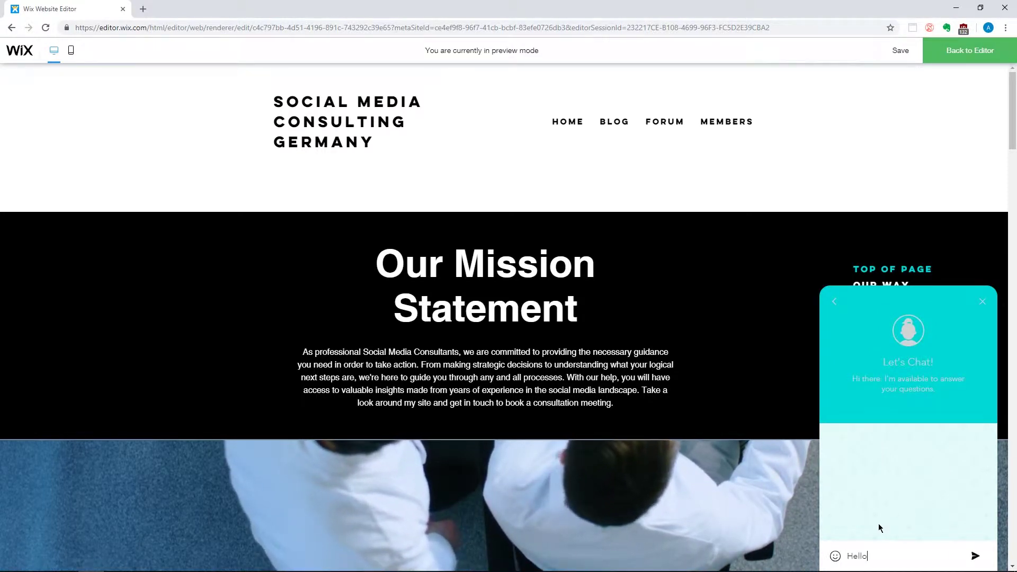
key(Return)
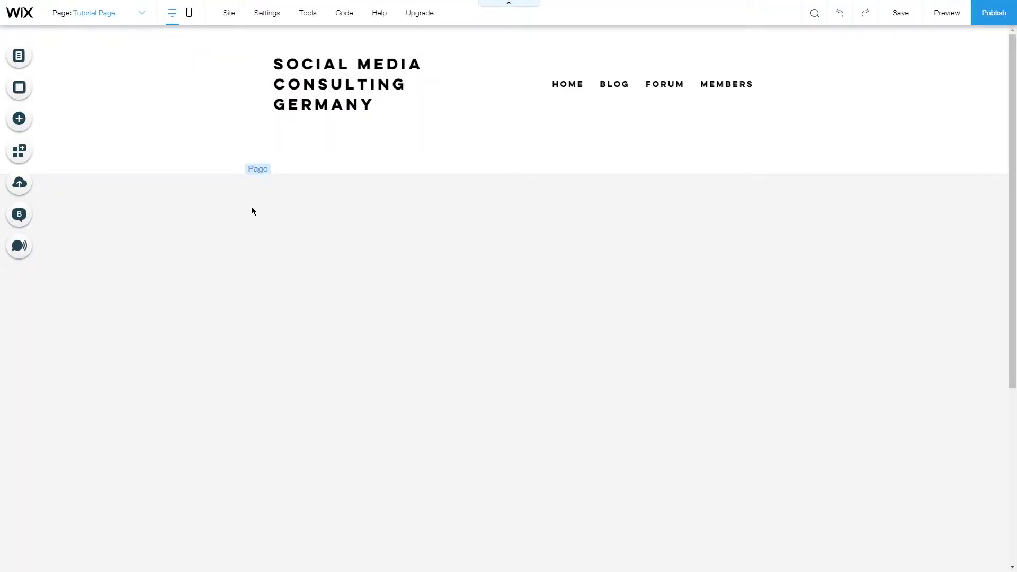
Drag the Wix Chat widget from Add > Contact onto the Tutorial Page's bottom-right corner.
click(26, 120)
click(62, 278)
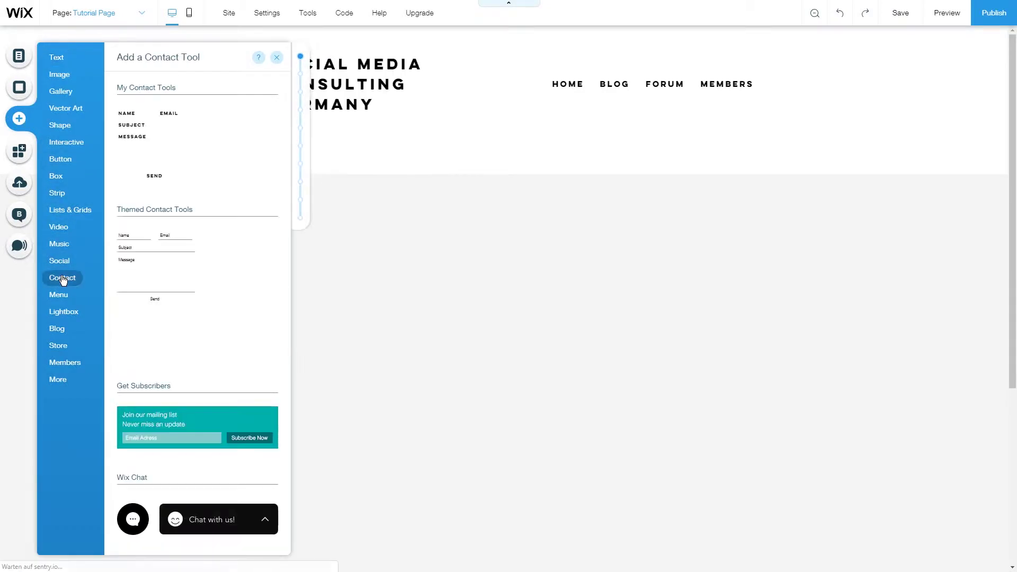
scroll(192, 380, down, 3)
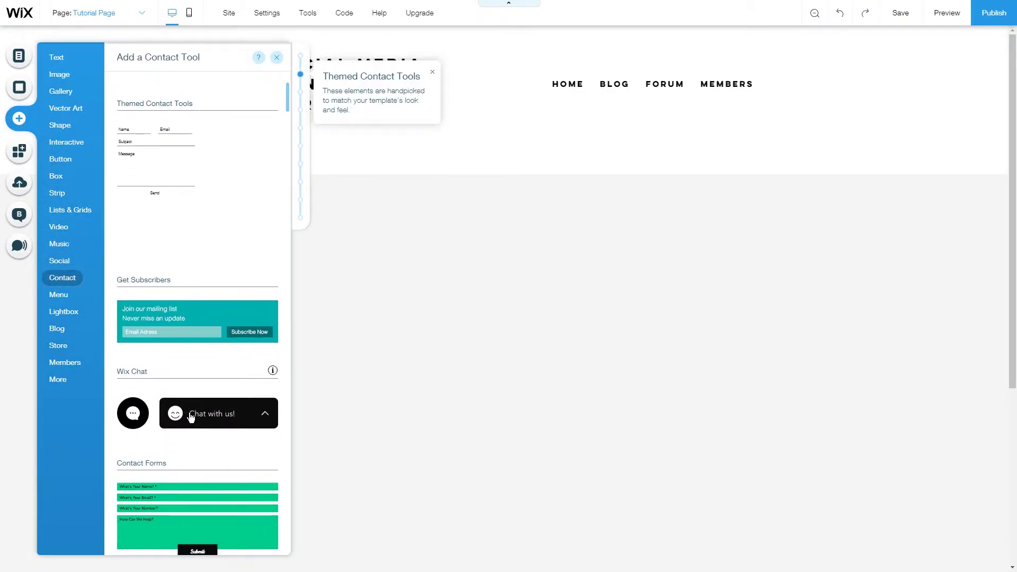
drag(191, 418, 621, 502)
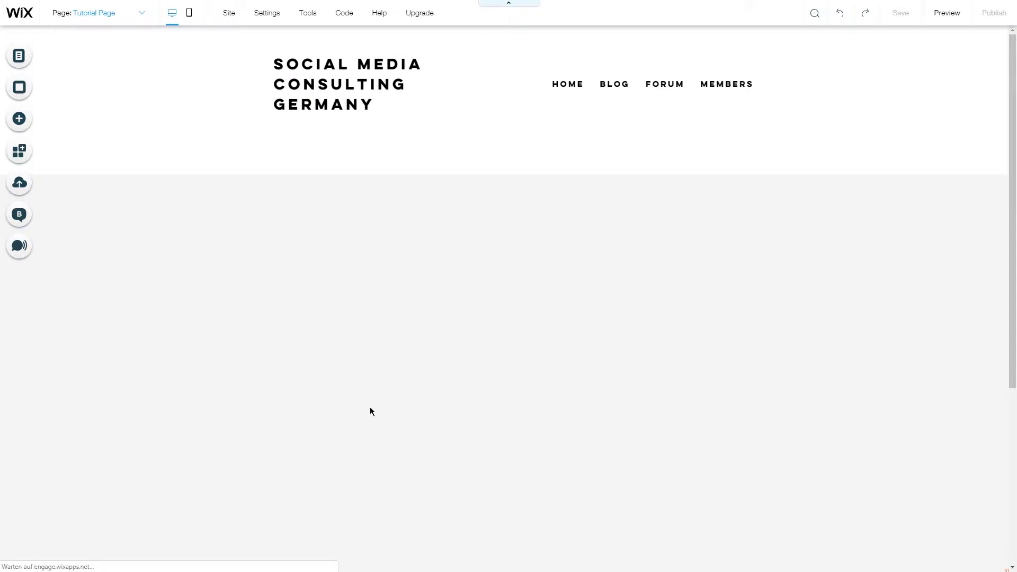
scroll(734, 464, down, 2)
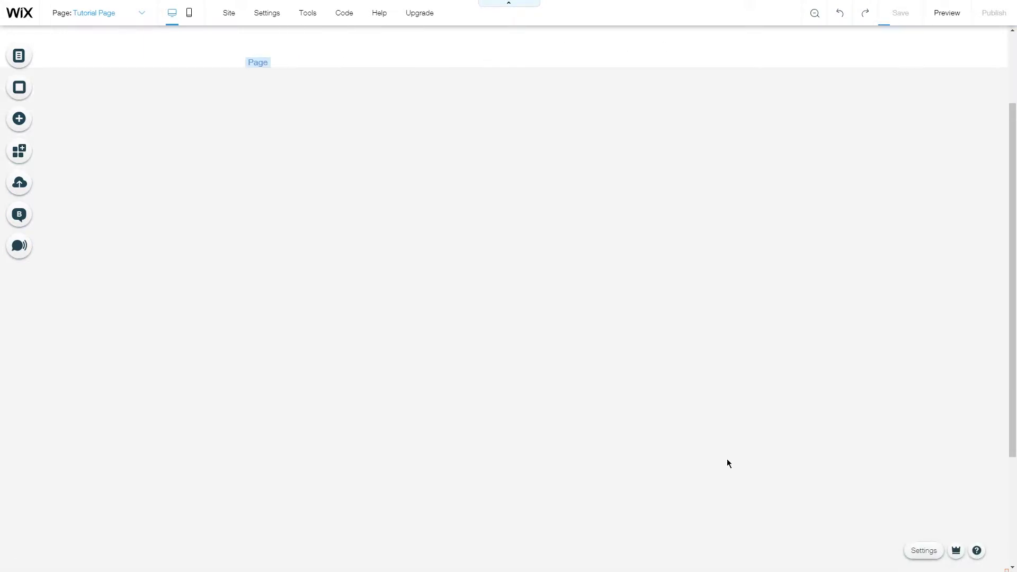
scroll(727, 463, down, 2)
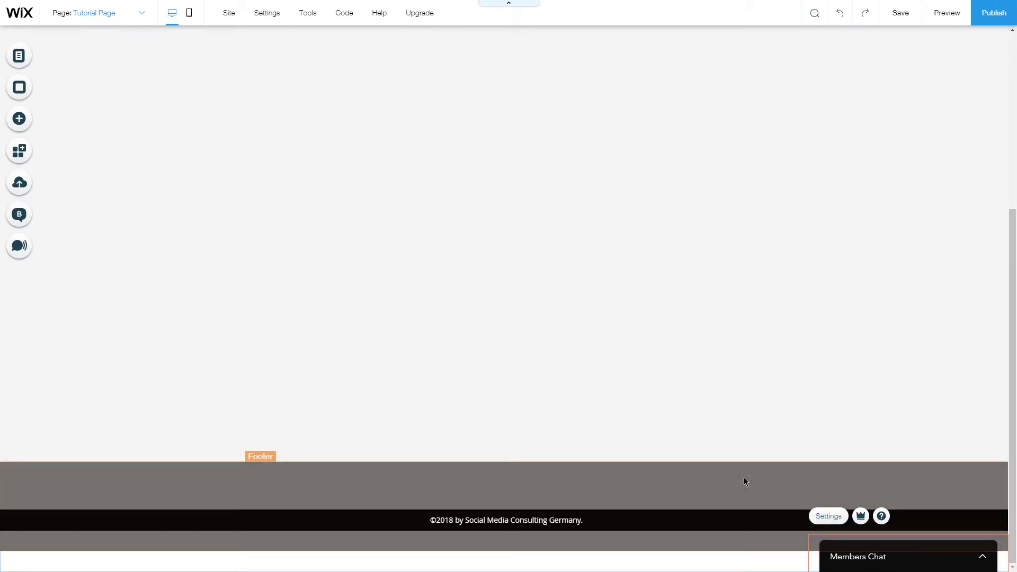
scroll(721, 467, up, 3)
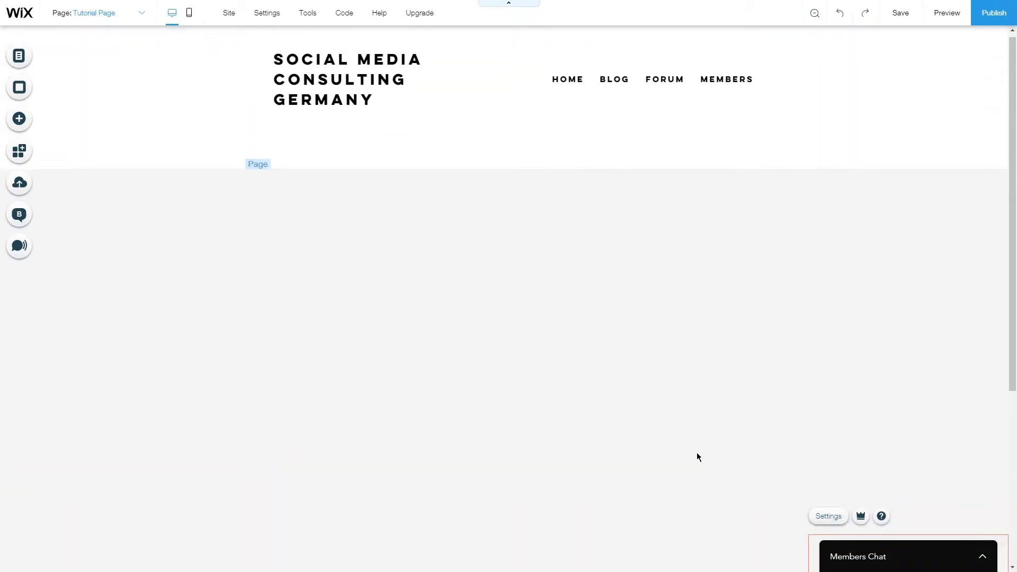
click(136, 13)
click(101, 70)
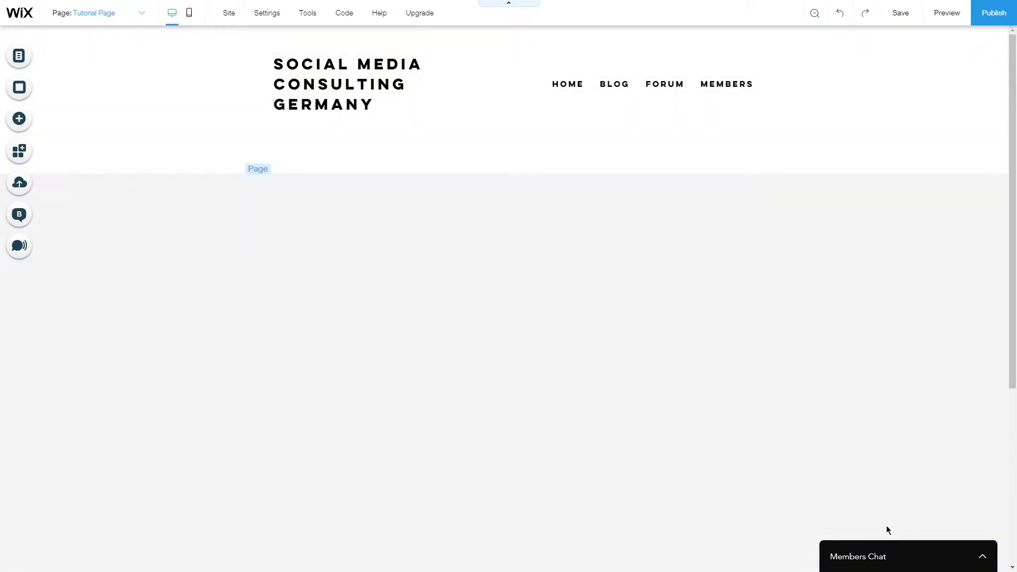
Set up the Wix Chat app, then check the Wix Inbox and chat-hours scheduling dashboards.
click(877, 555)
click(829, 517)
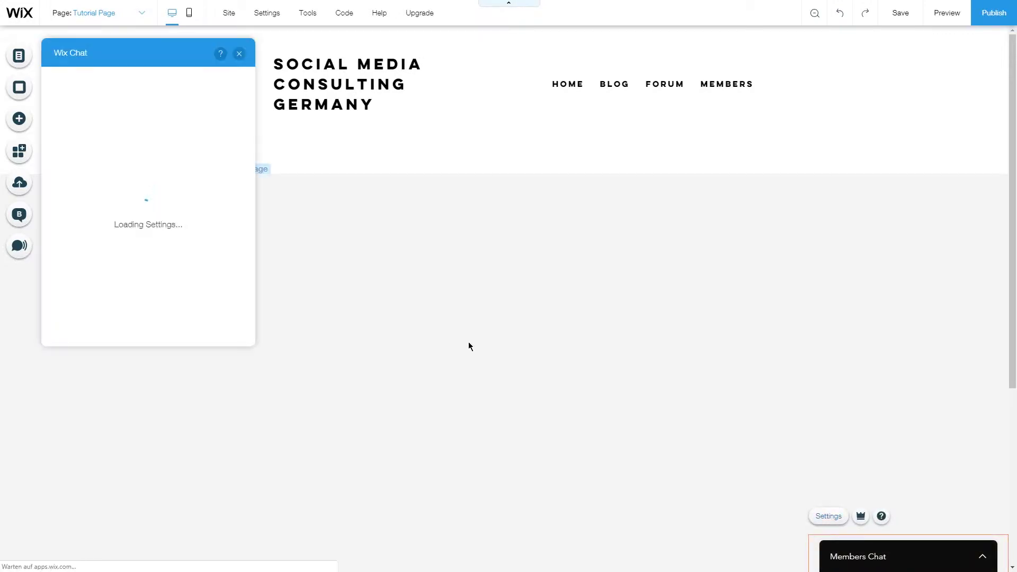
click(153, 304)
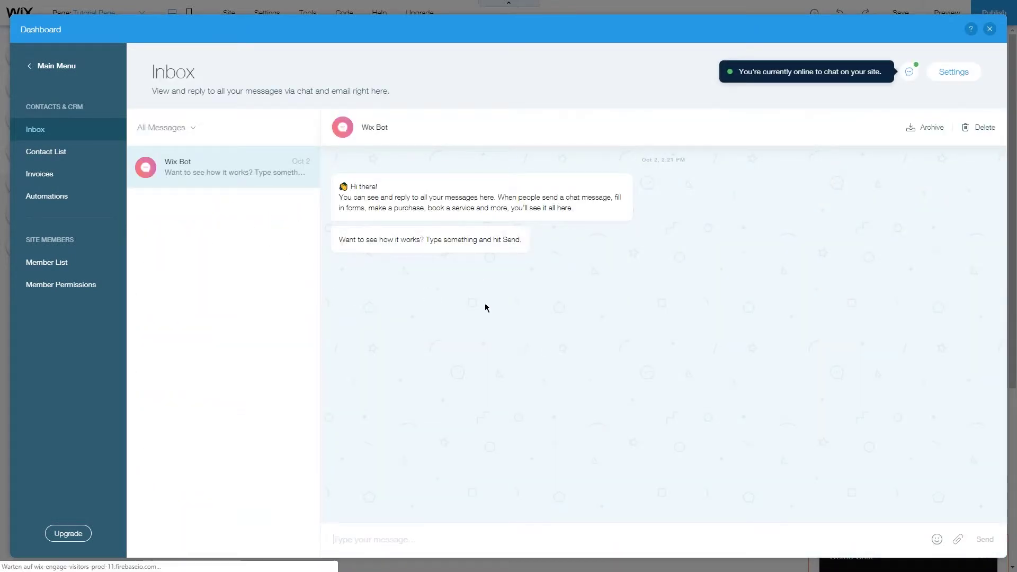
click(989, 29)
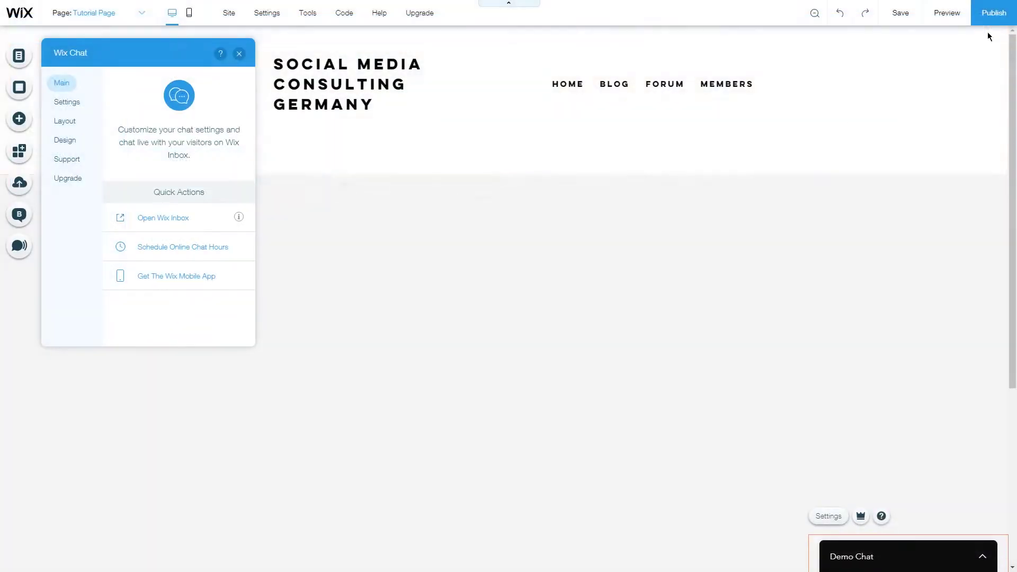
click(159, 248)
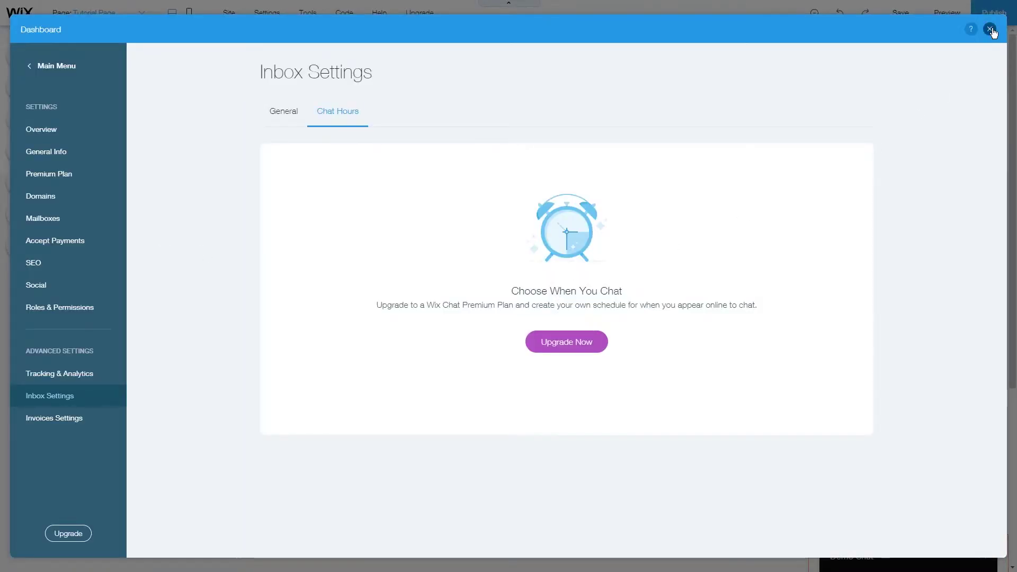
click(990, 29)
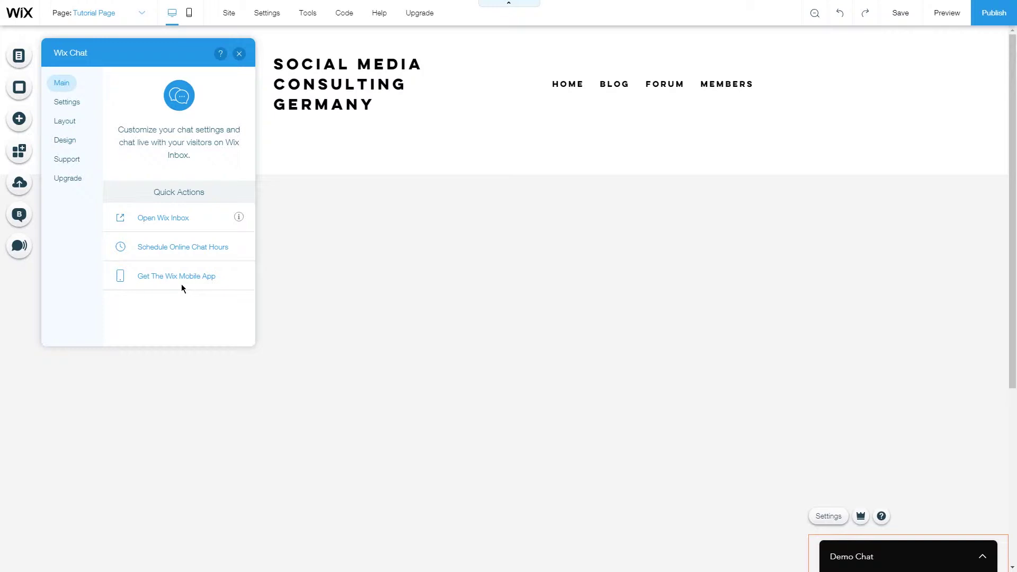
Replace the chat header's smiley profile picture with Avatar1.
click(67, 104)
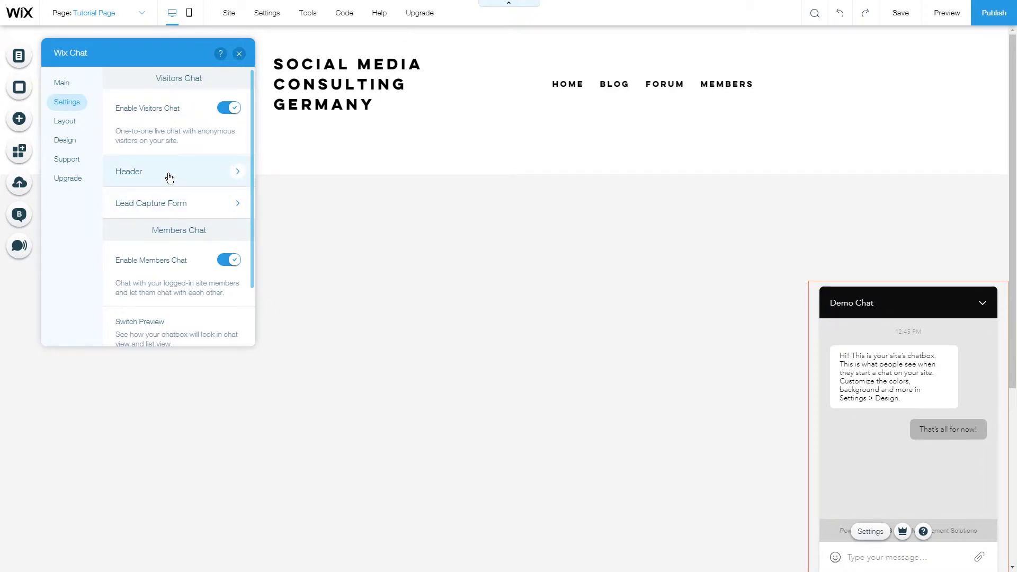
click(169, 178)
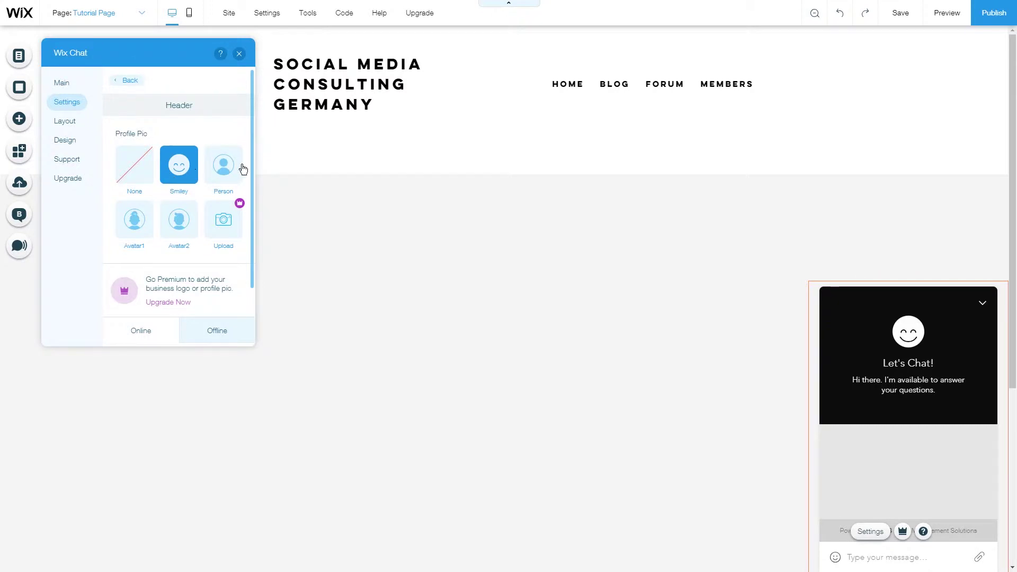
click(225, 173)
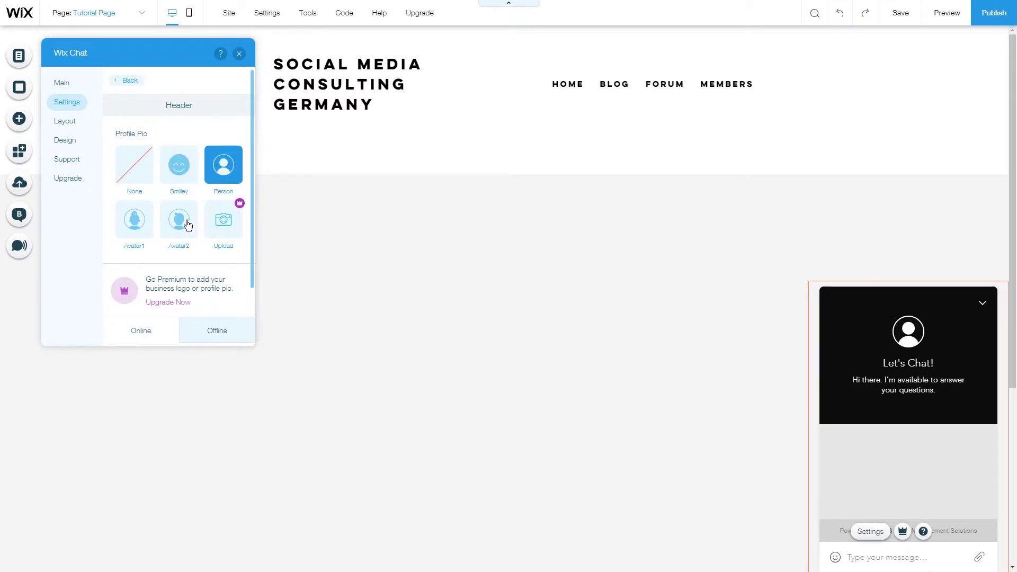
click(185, 223)
click(140, 230)
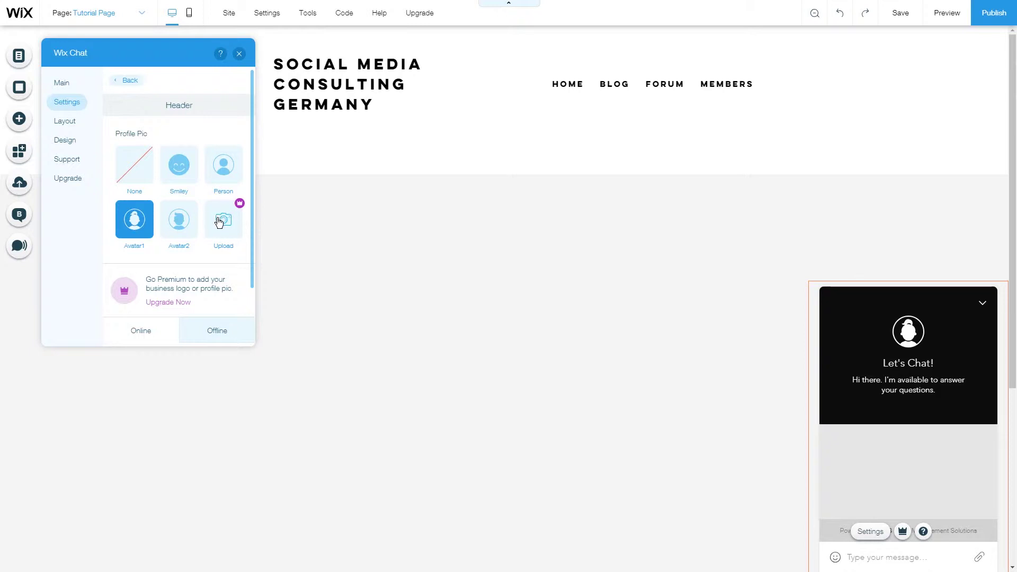
Change the offline chatbox title to 'We're offline right now.' and return to the online texts.
scroll(186, 204, down, 3)
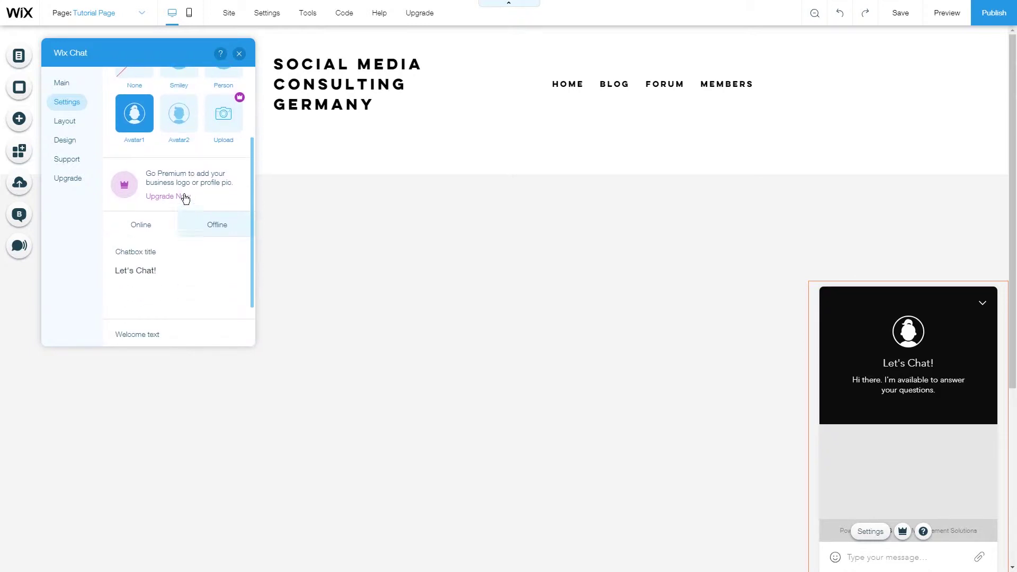
scroll(176, 170, down, 1)
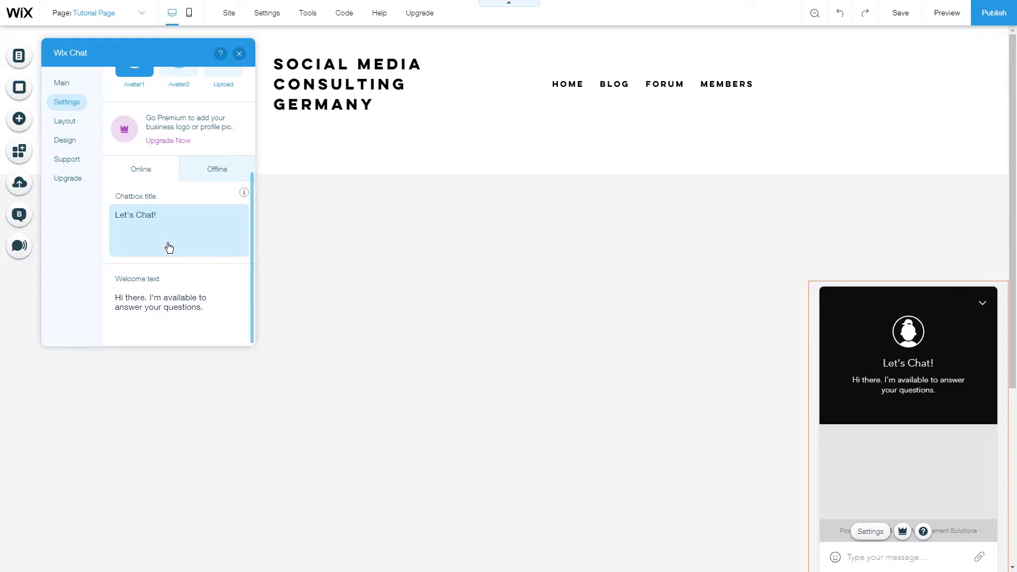
click(214, 174)
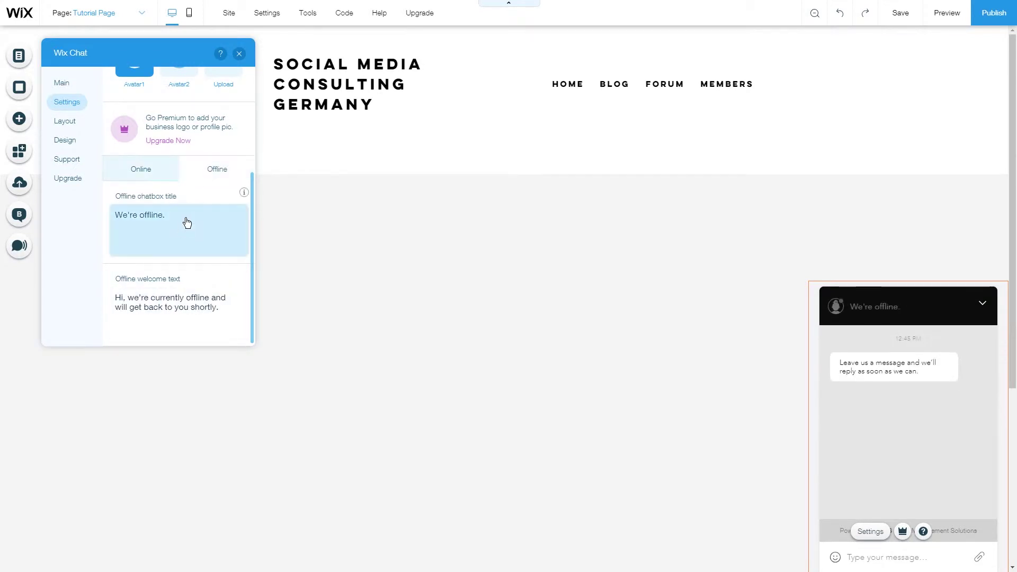
scroll(182, 229, down, 2)
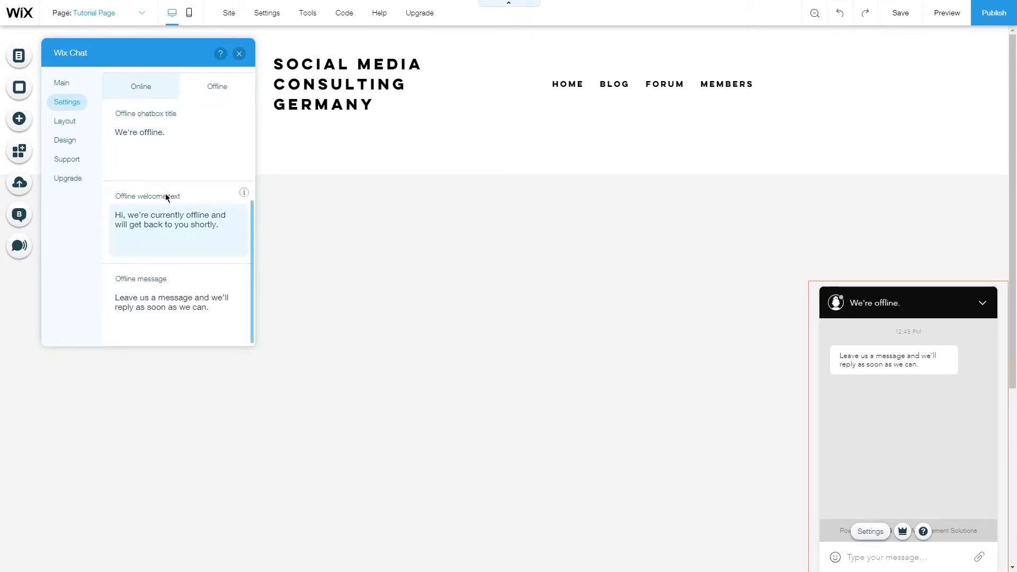
click(170, 138)
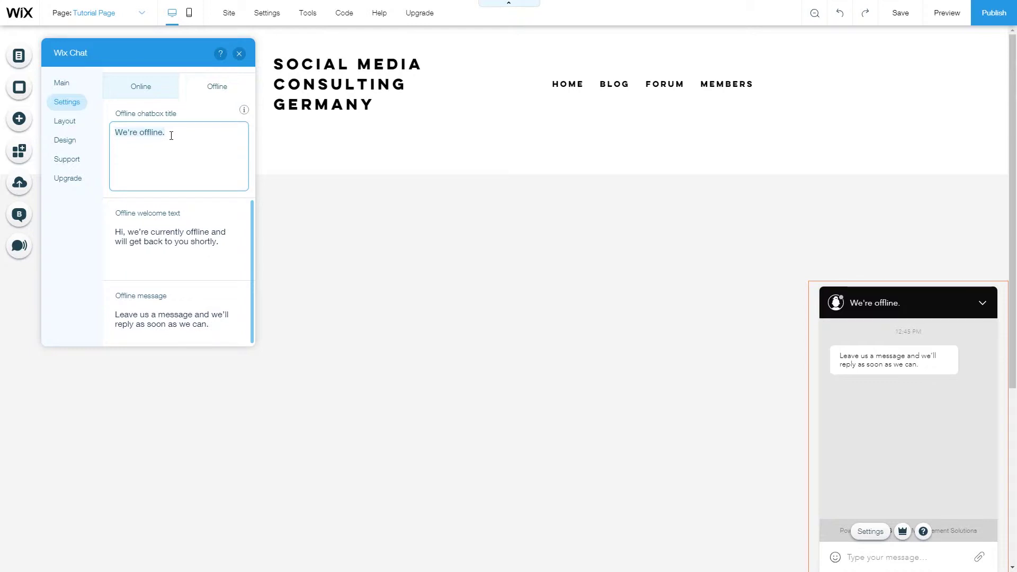
text(We're offline right now)
click(188, 232)
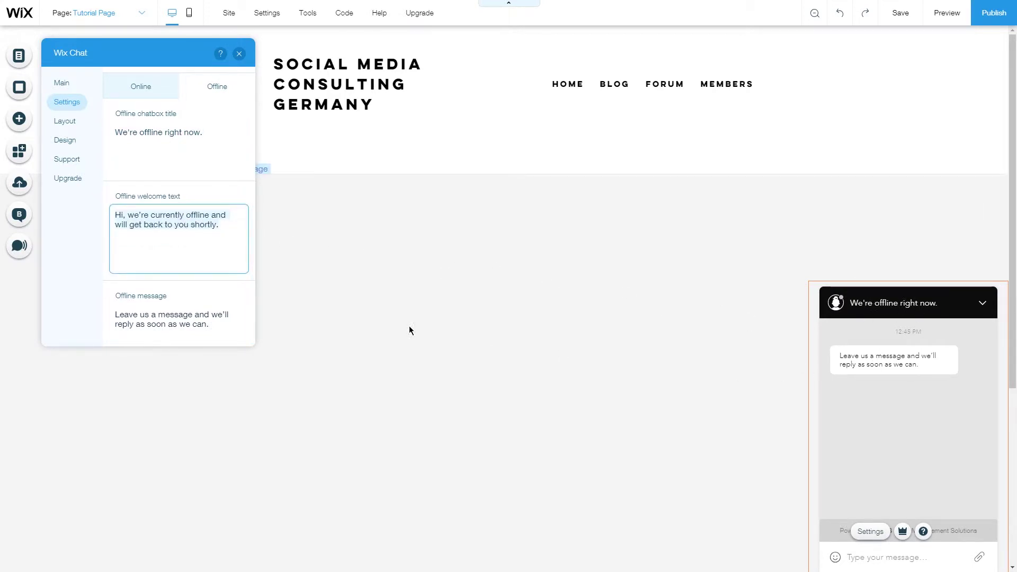
click(186, 316)
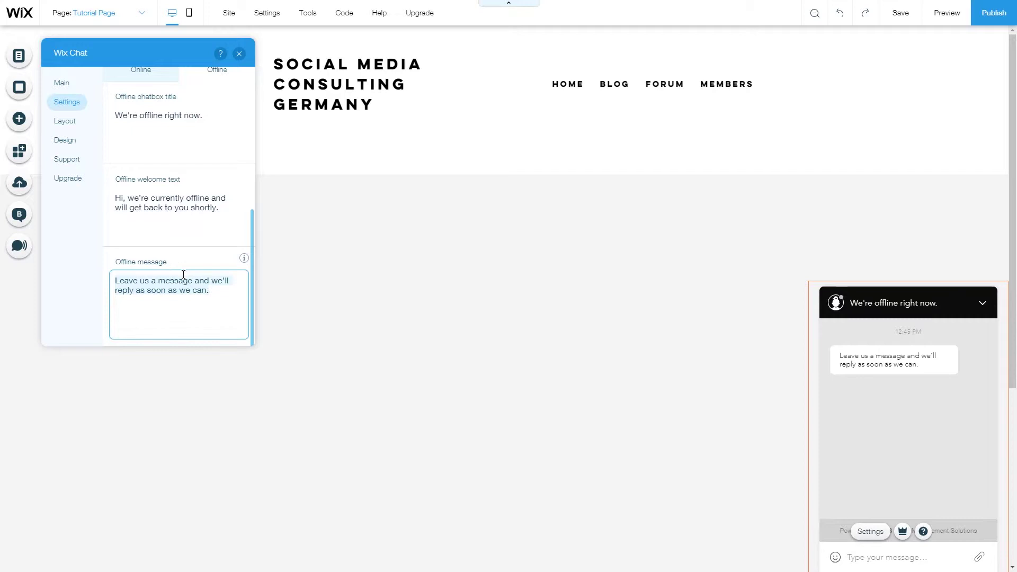
scroll(175, 239, up, 2)
click(144, 177)
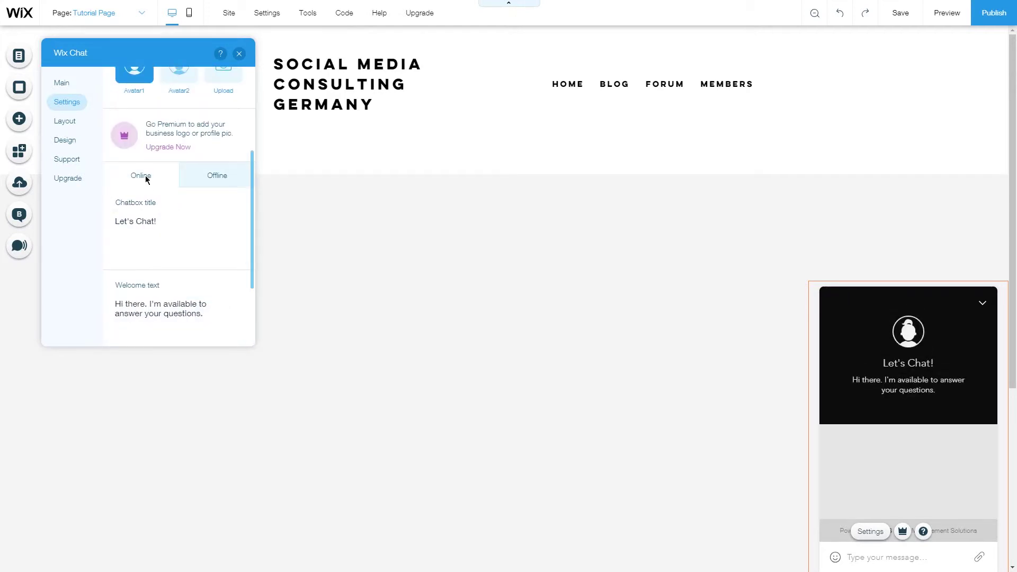
scroll(180, 212, down, 1)
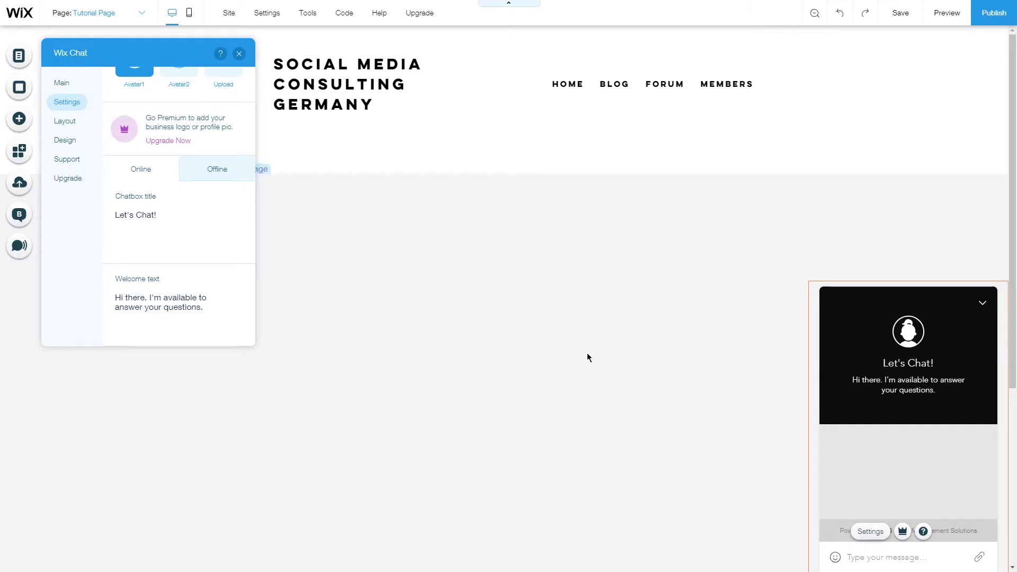
scroll(175, 222, up, 3)
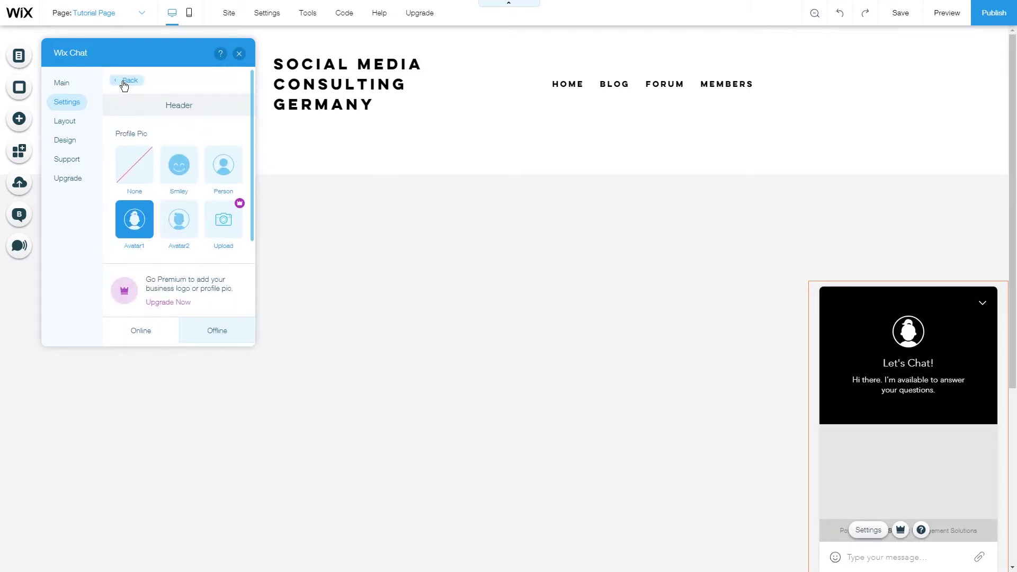
Enable the lead capture form with only Name and Email fields, Phone switched off.
click(124, 84)
click(176, 205)
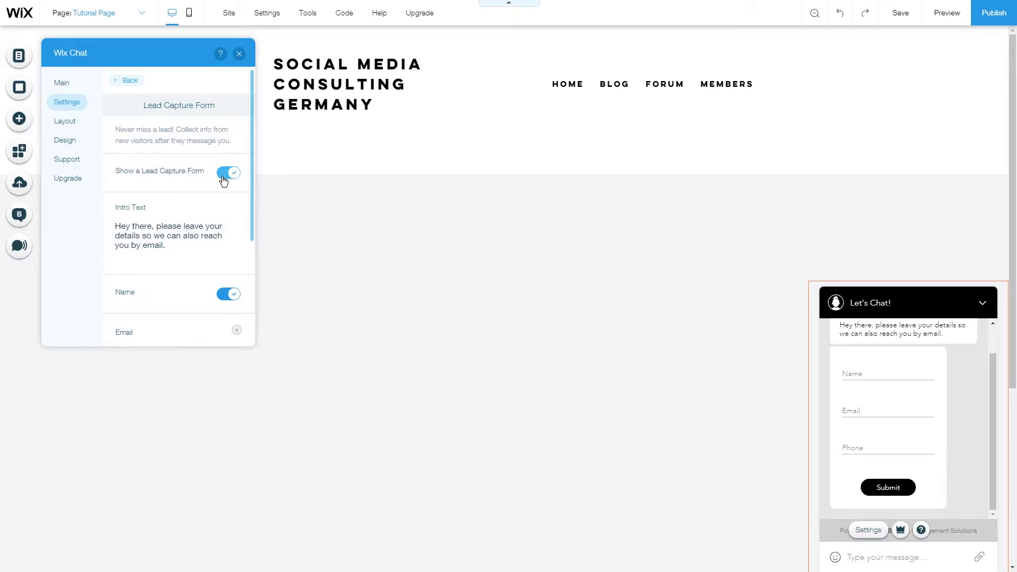
click(224, 181)
click(224, 179)
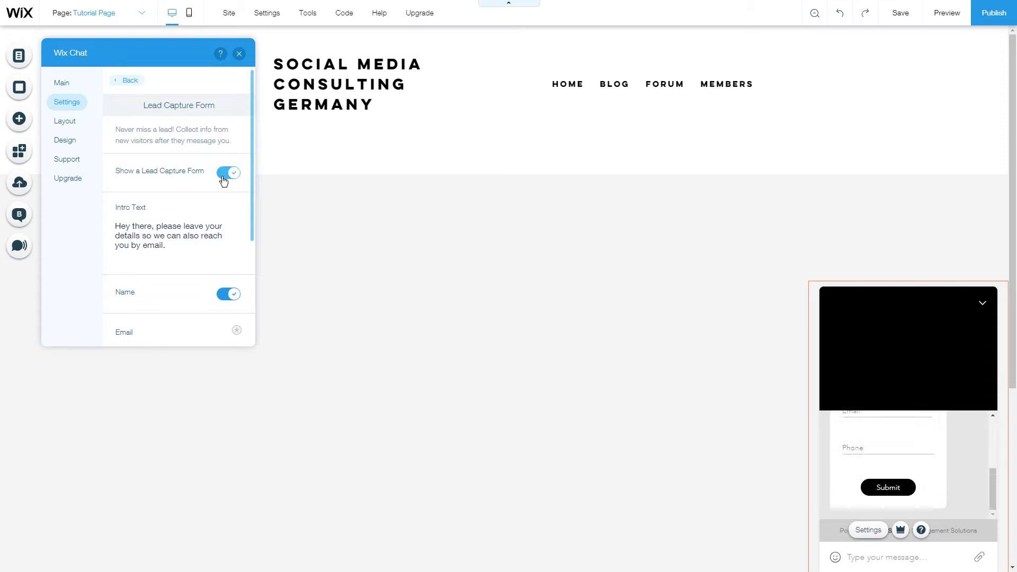
scroll(159, 206, down, 1)
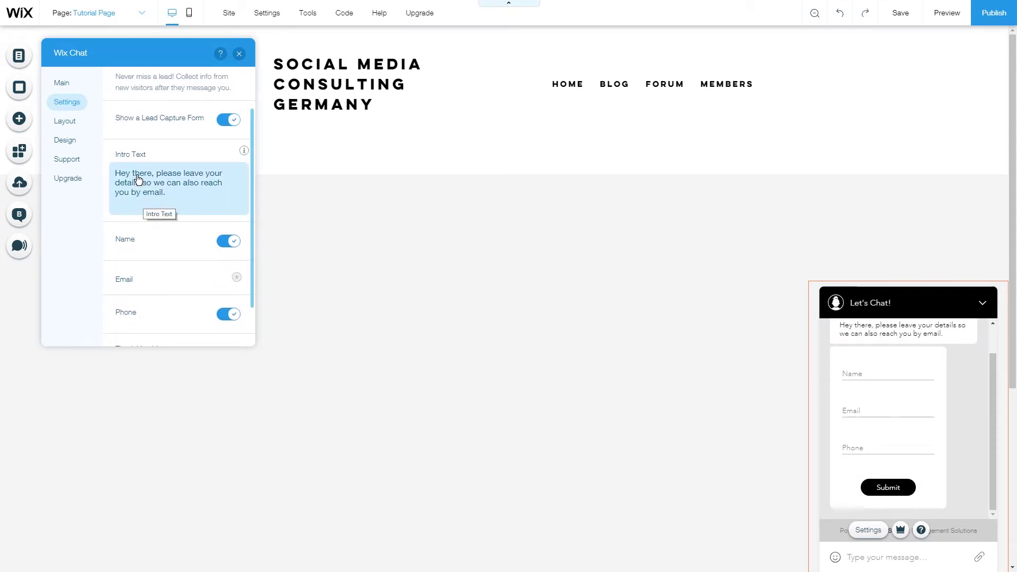
click(221, 243)
scroll(181, 234, down, 1)
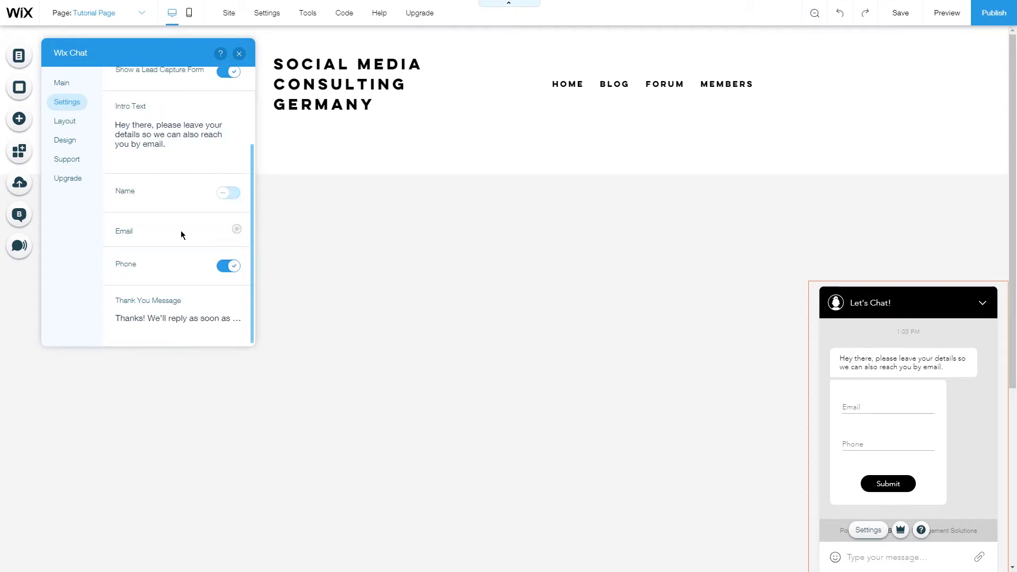
click(233, 267)
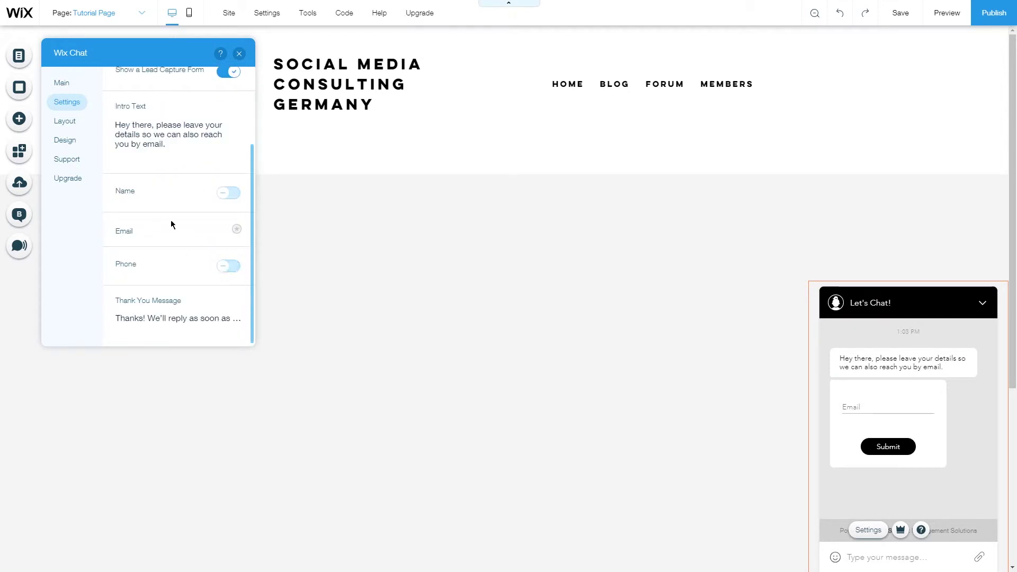
click(227, 201)
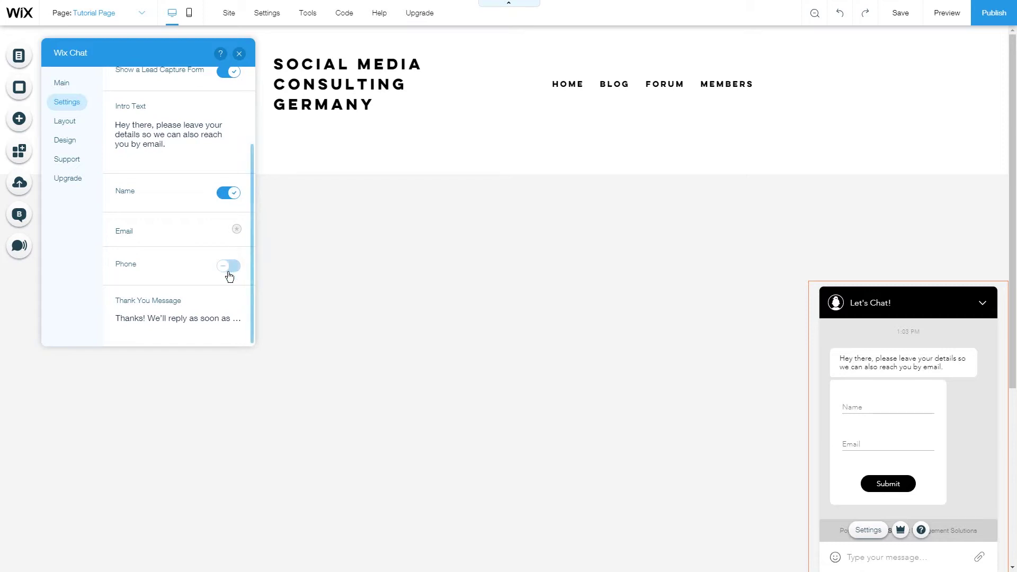
scroll(176, 234, up, 3)
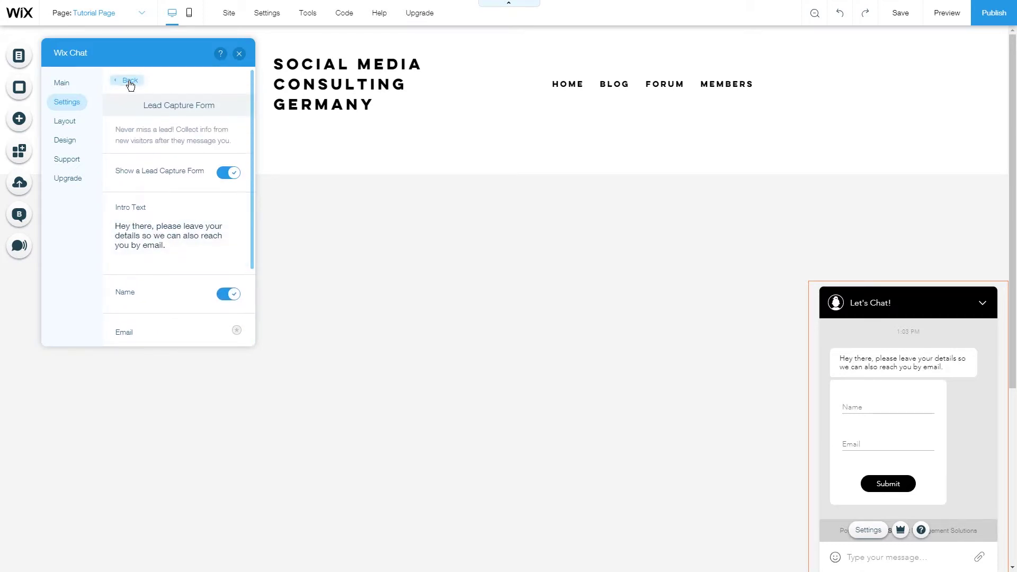
Switch the chat preview to List View from the main chat settings.
click(129, 83)
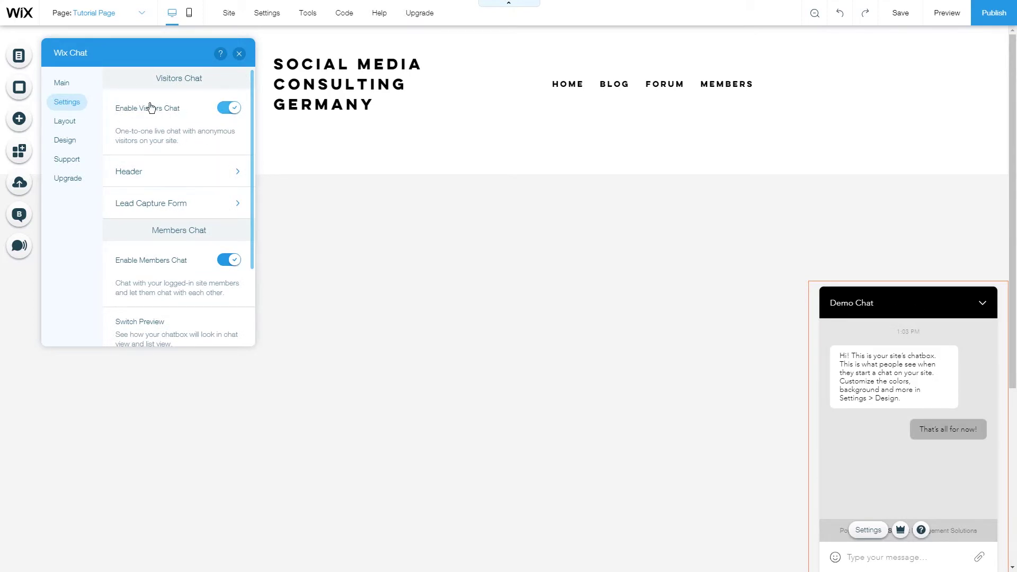
scroll(181, 196, down, 2)
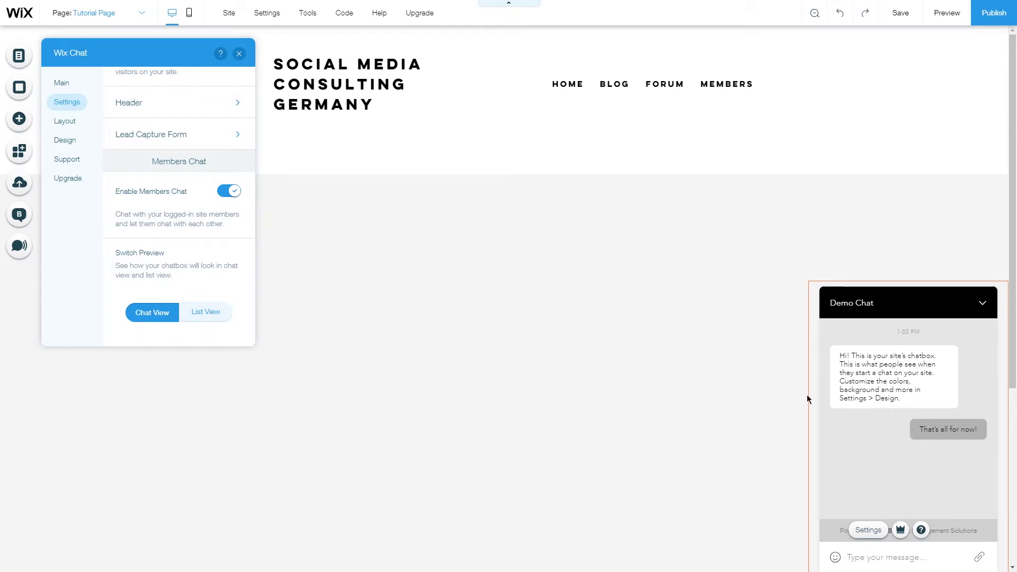
click(219, 318)
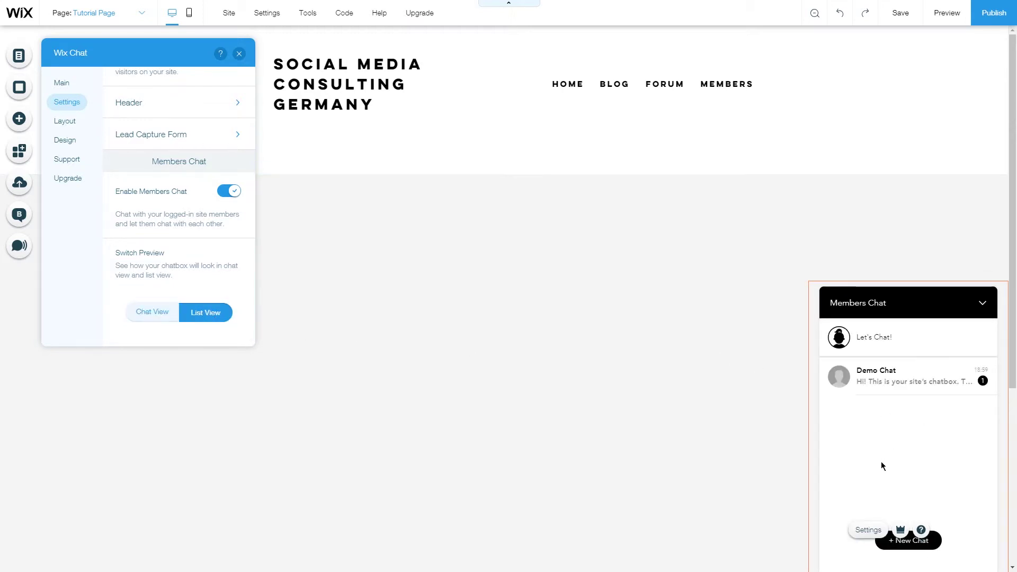
Choose the Rounded chat layout, positioned at the bottom right.
click(75, 127)
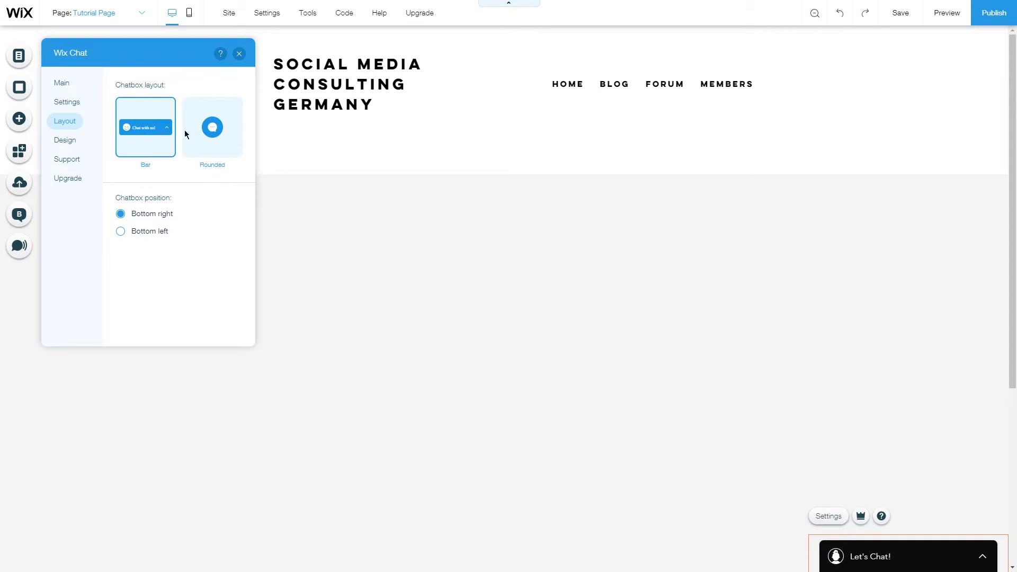
click(214, 133)
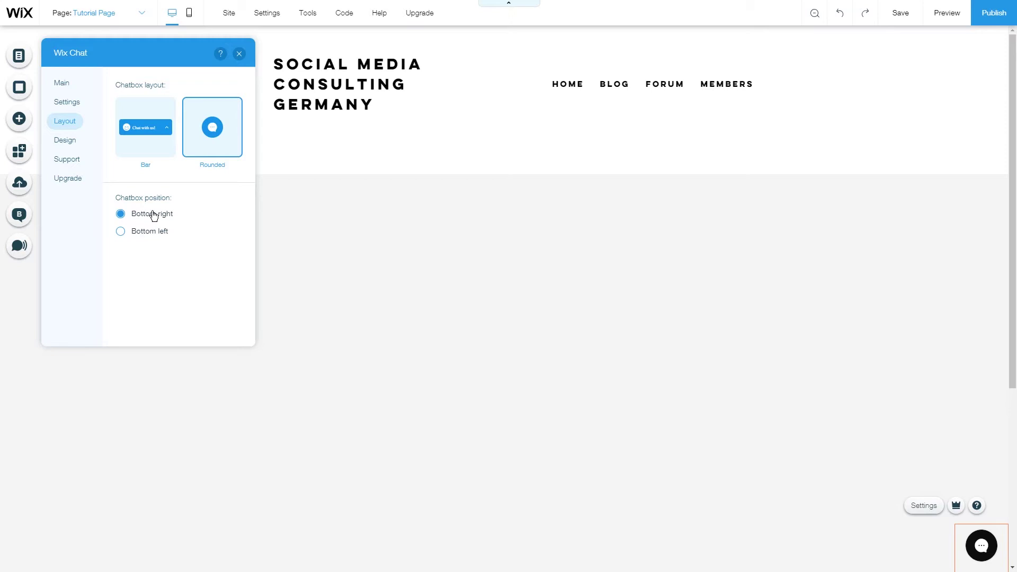
click(135, 232)
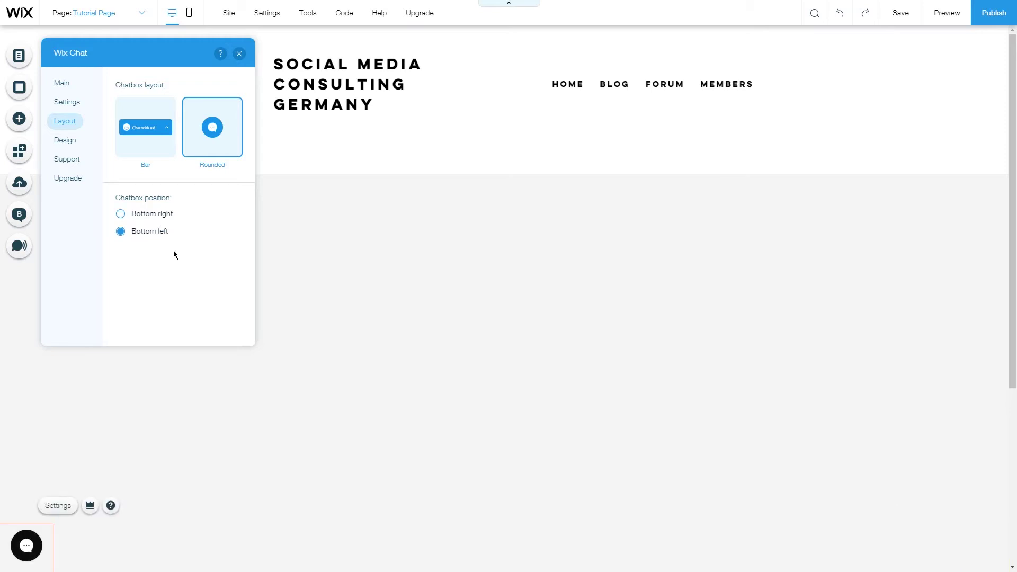
click(144, 214)
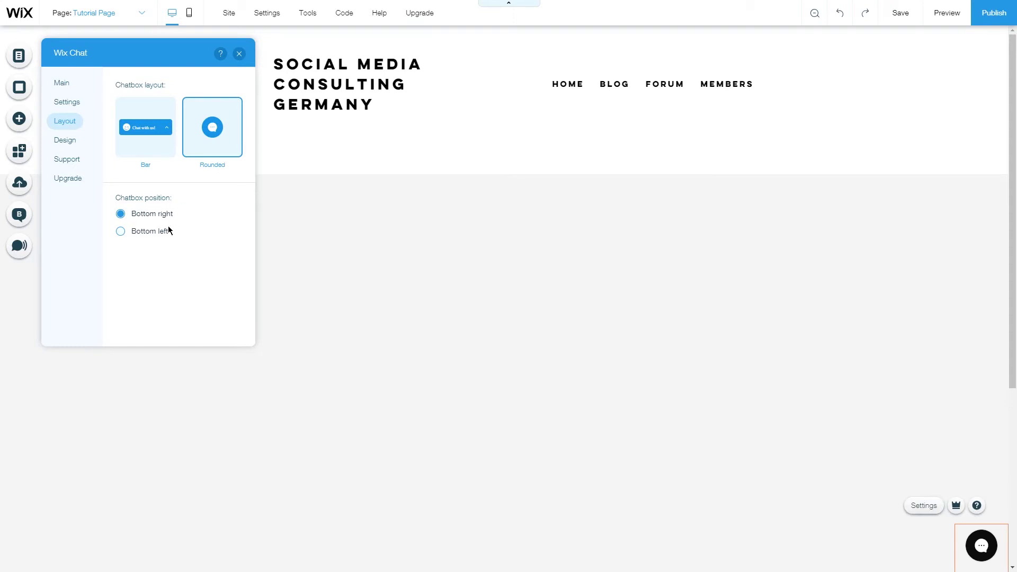
Set the chatbox background to teal, message text to black and header text to light grey.
click(71, 141)
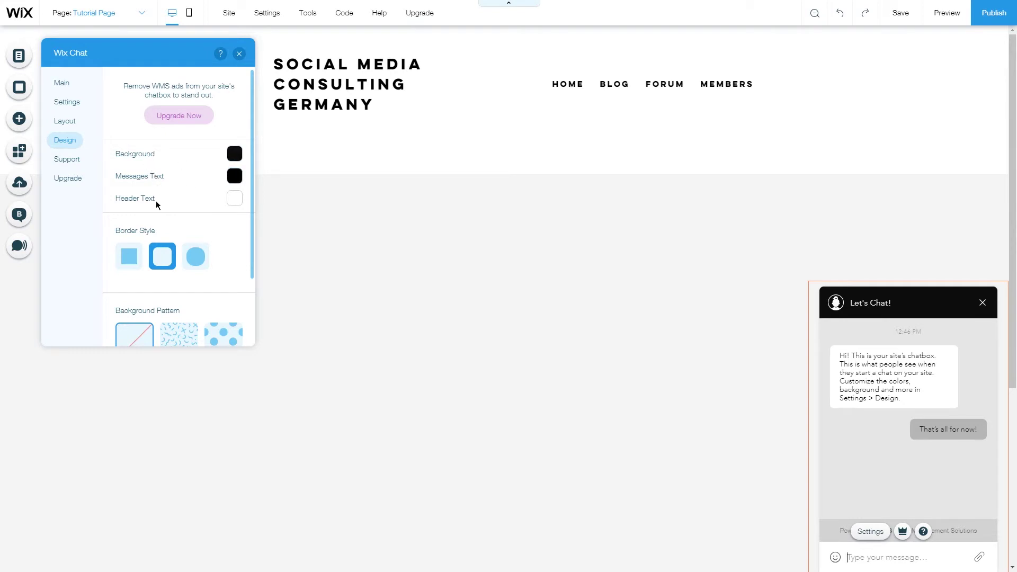
click(239, 159)
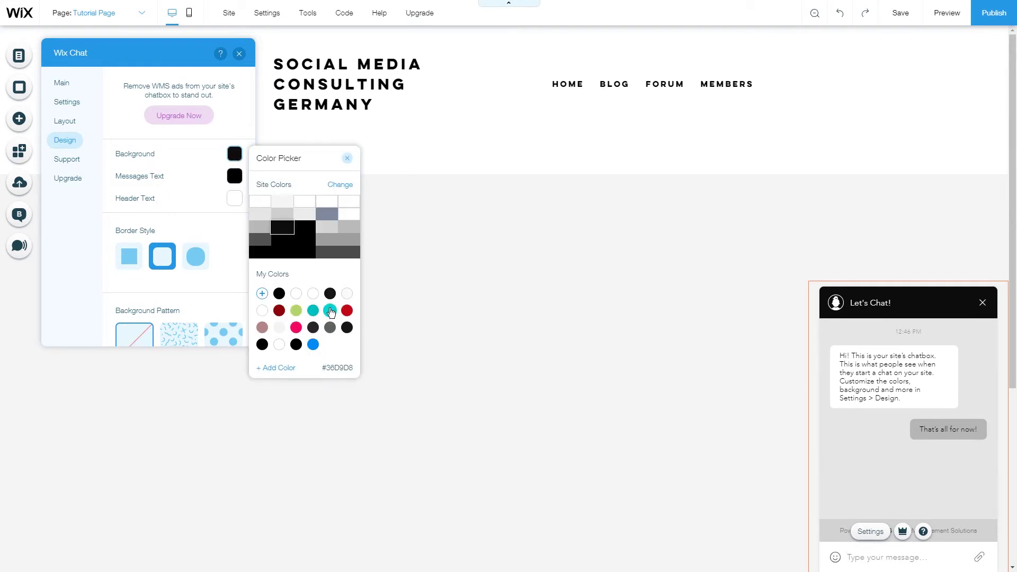
click(329, 310)
click(234, 176)
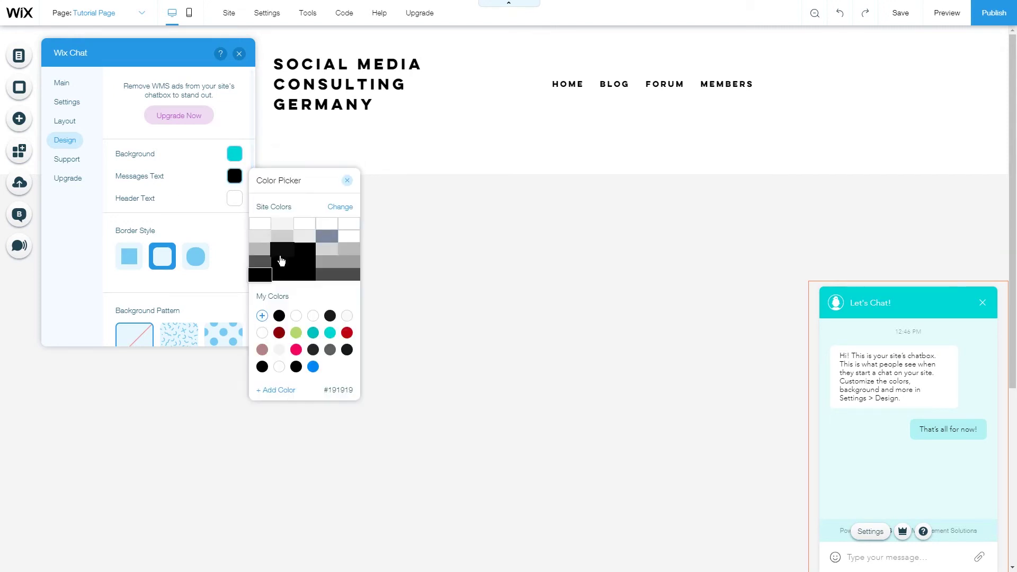
click(282, 243)
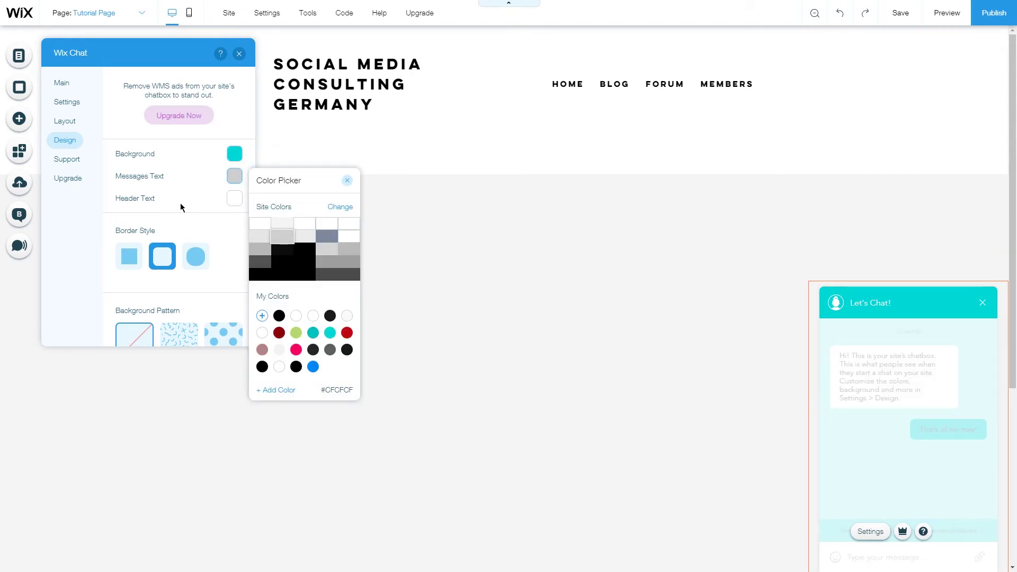
click(281, 256)
click(145, 200)
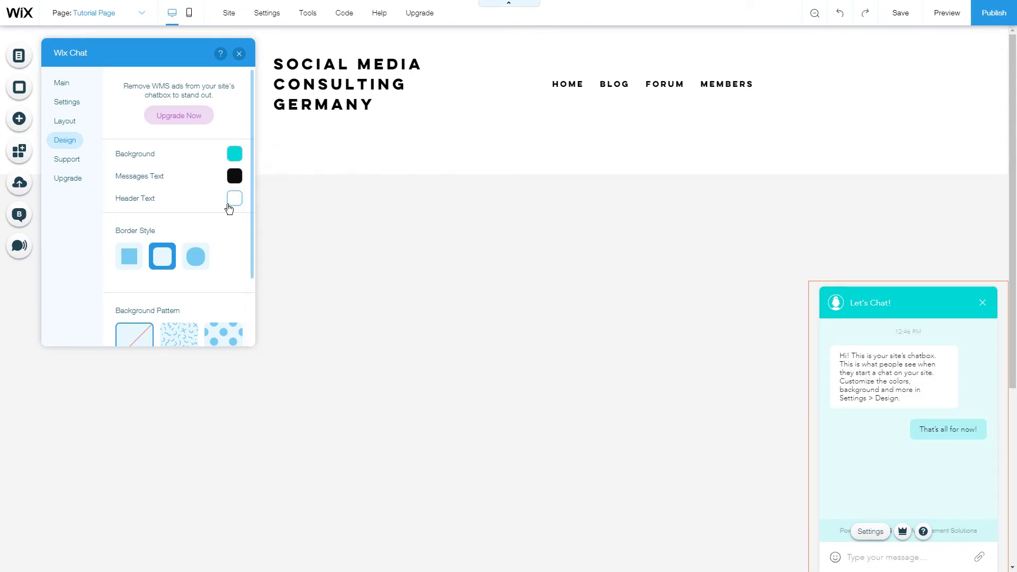
click(230, 205)
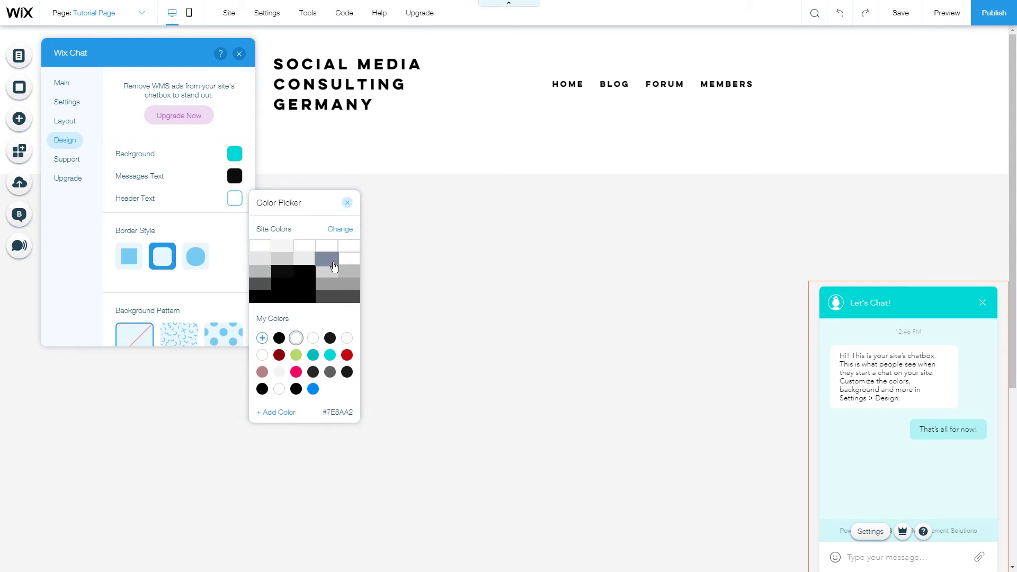
Give the chatbox the most rounded border style.
click(159, 199)
scroll(177, 201, down, 1)
click(135, 211)
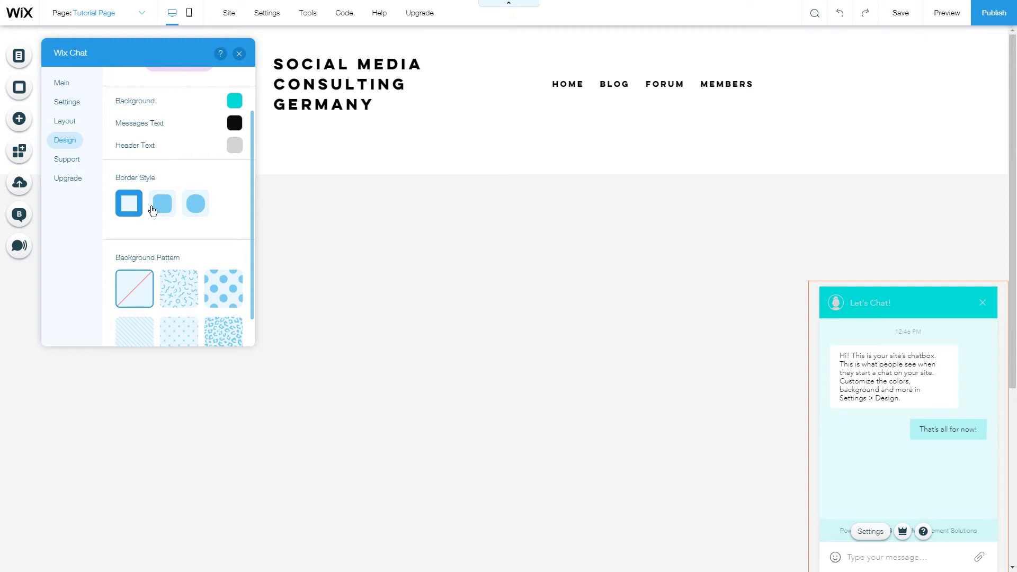
click(160, 210)
click(193, 209)
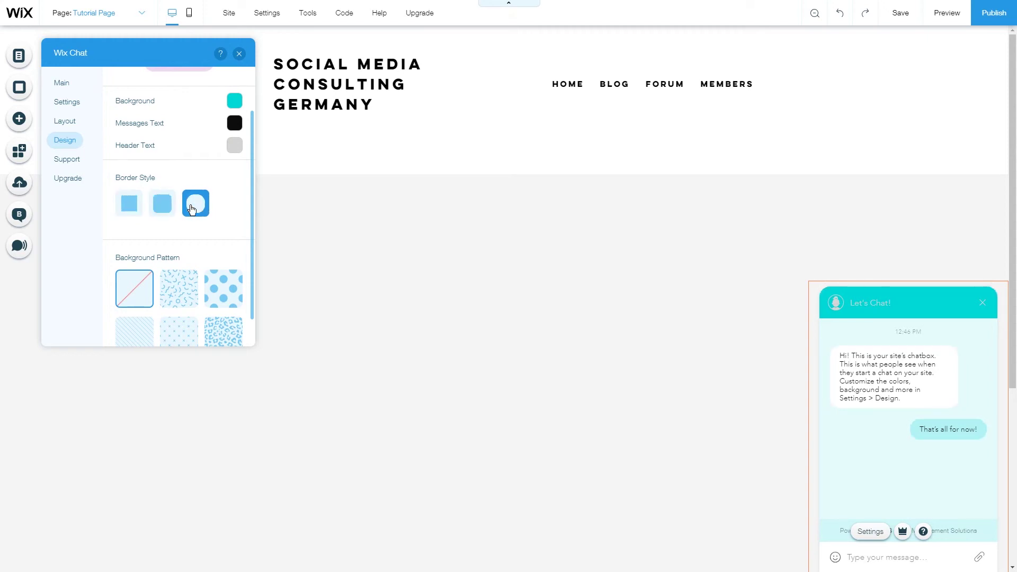
Apply the dotted background pattern, close the settings and reselect the chat widget.
scroll(234, 210, down, 1)
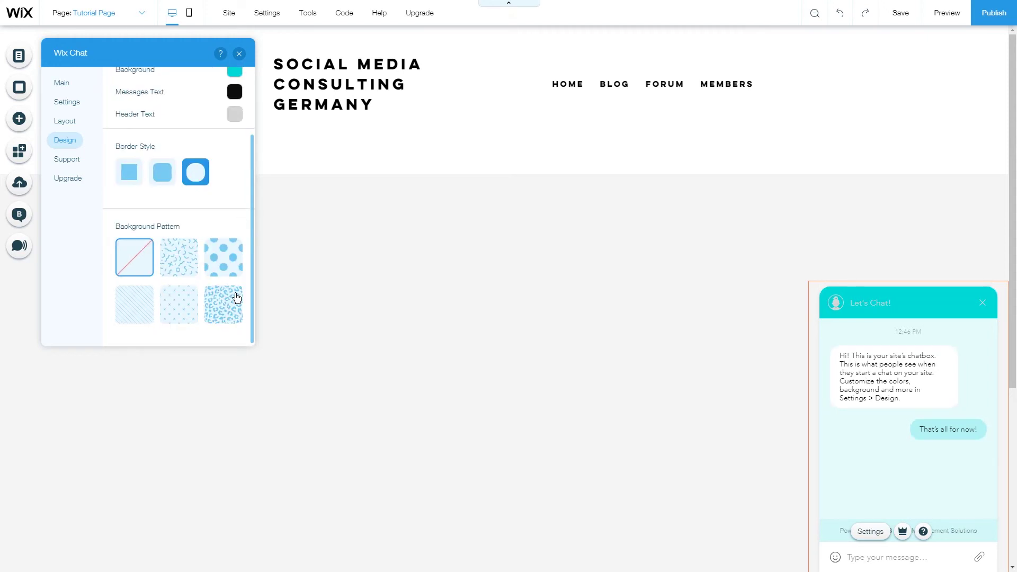
click(180, 304)
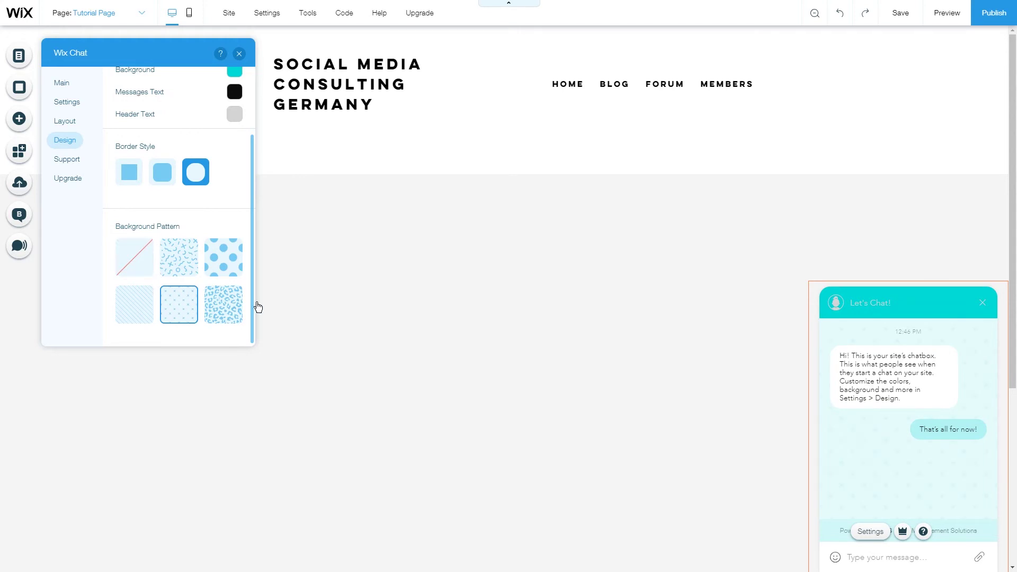
click(400, 321)
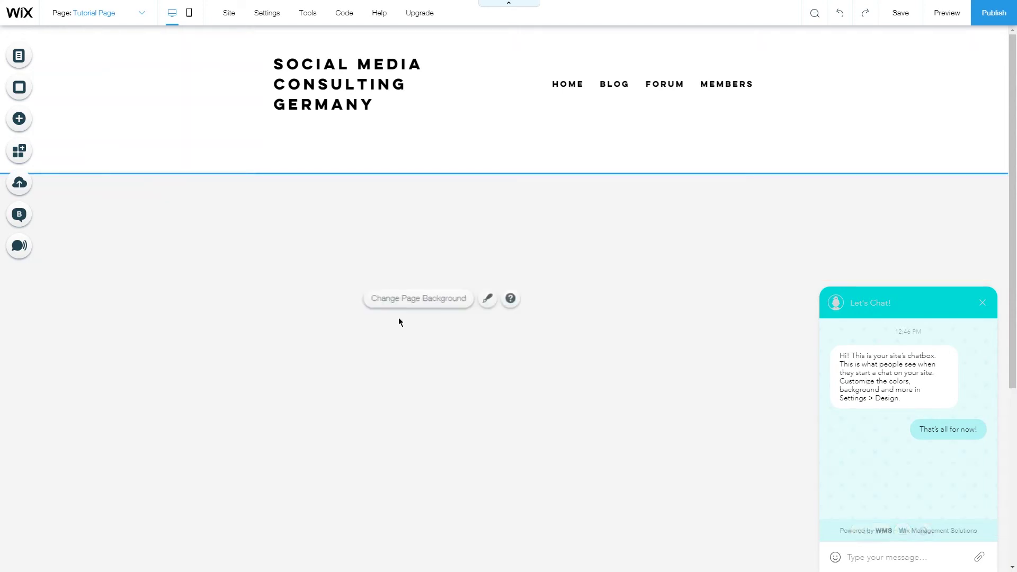
click(911, 444)
Bring up the Wix Chat pricing plans from the chat widget's Upgrade settings.
click(873, 445)
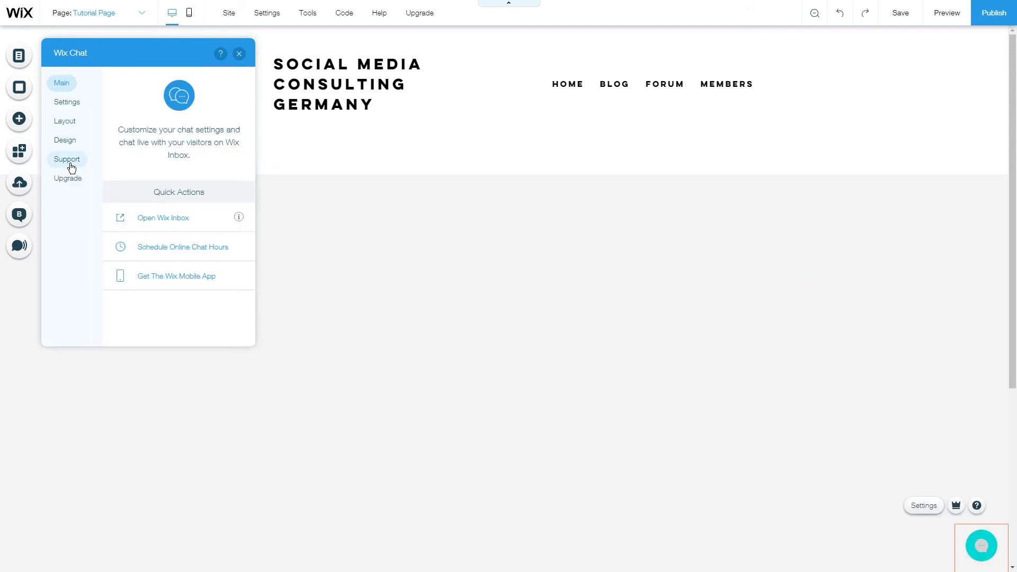
click(71, 179)
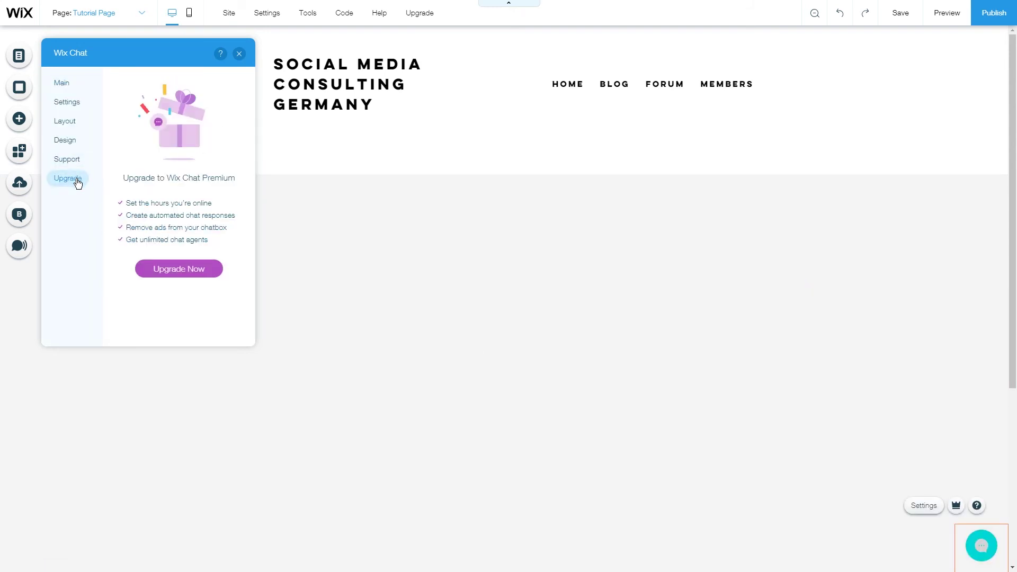
click(181, 268)
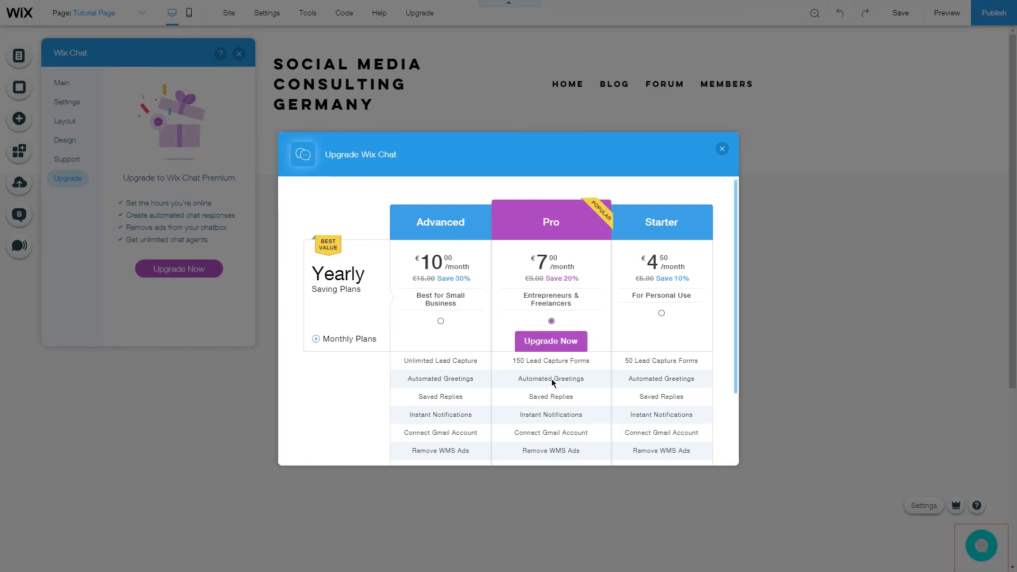
Review the Advanced, Pro and Starter plans, then dismiss the pricing window and chat settings.
scroll(552, 400, down, 3)
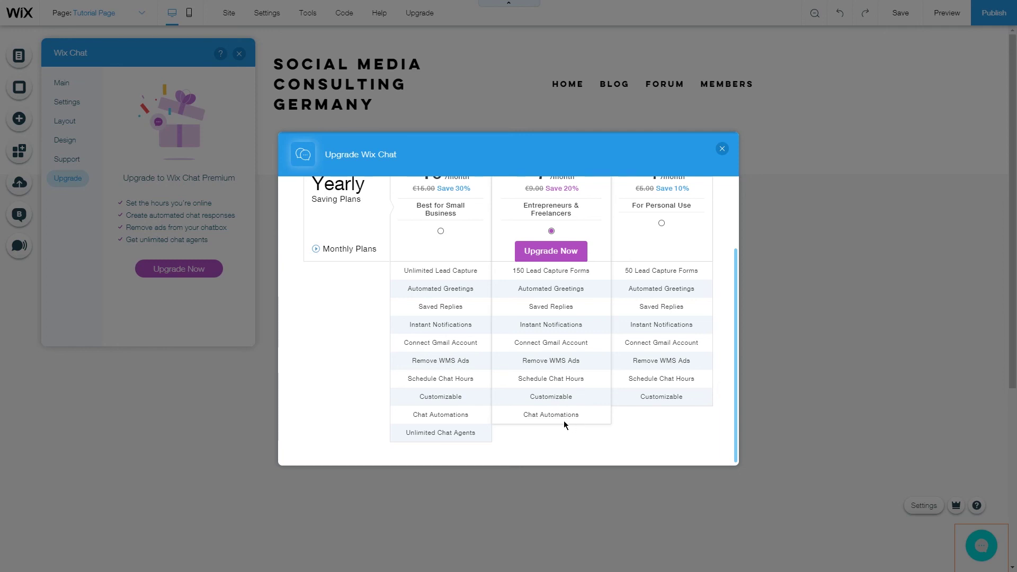
click(722, 149)
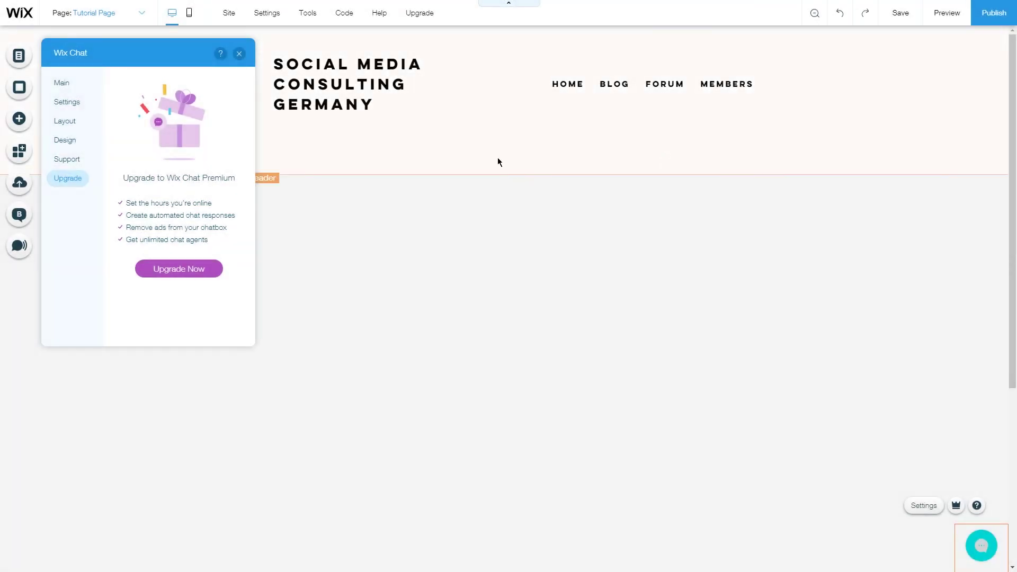
click(312, 246)
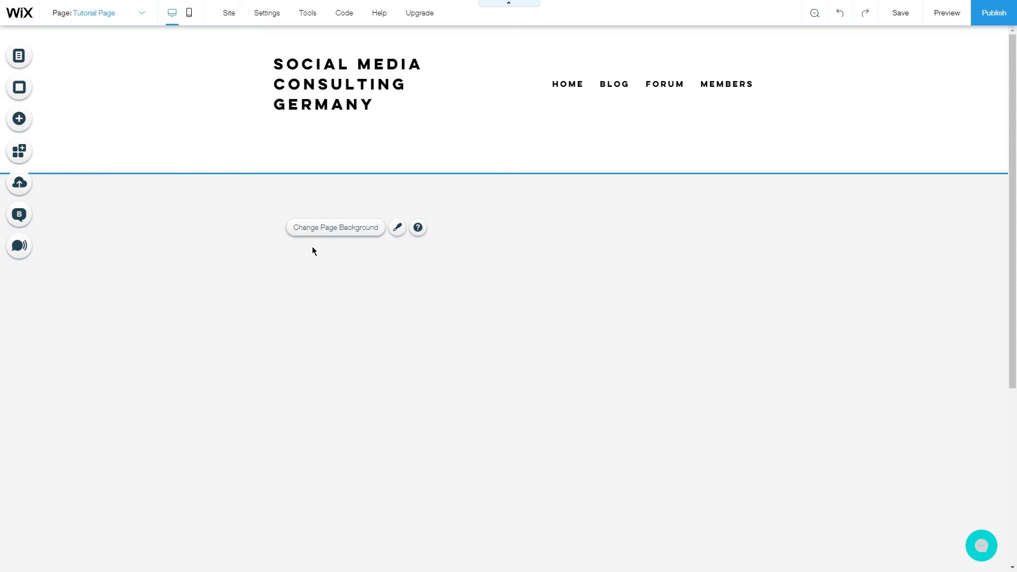